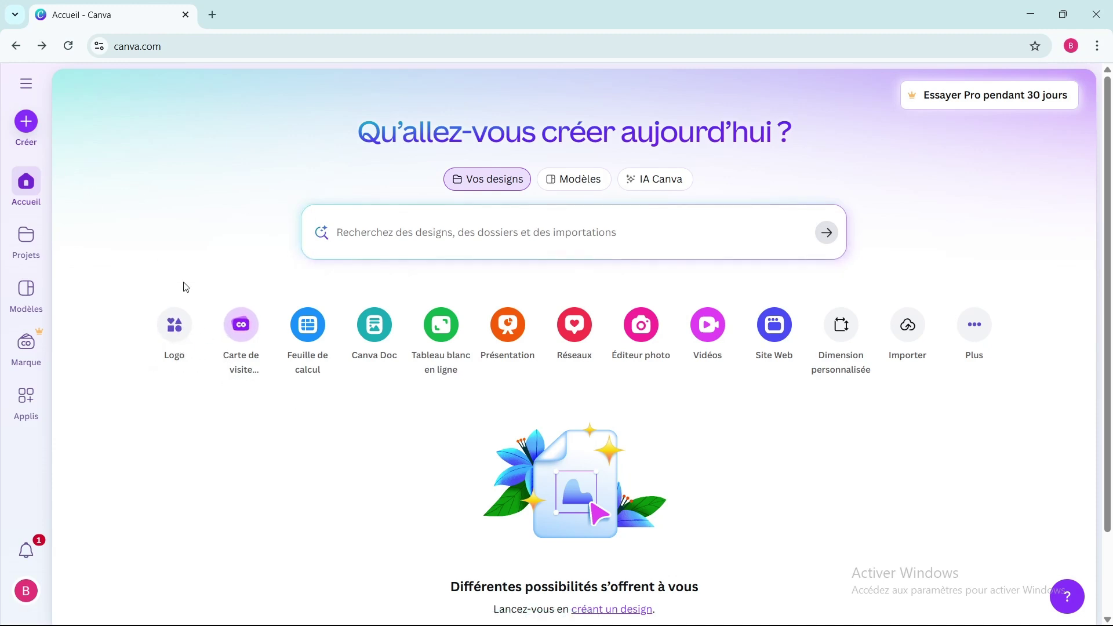
Step: Open a blank logo design from the home page shortcuts and return to the home page
left_click(181, 336)
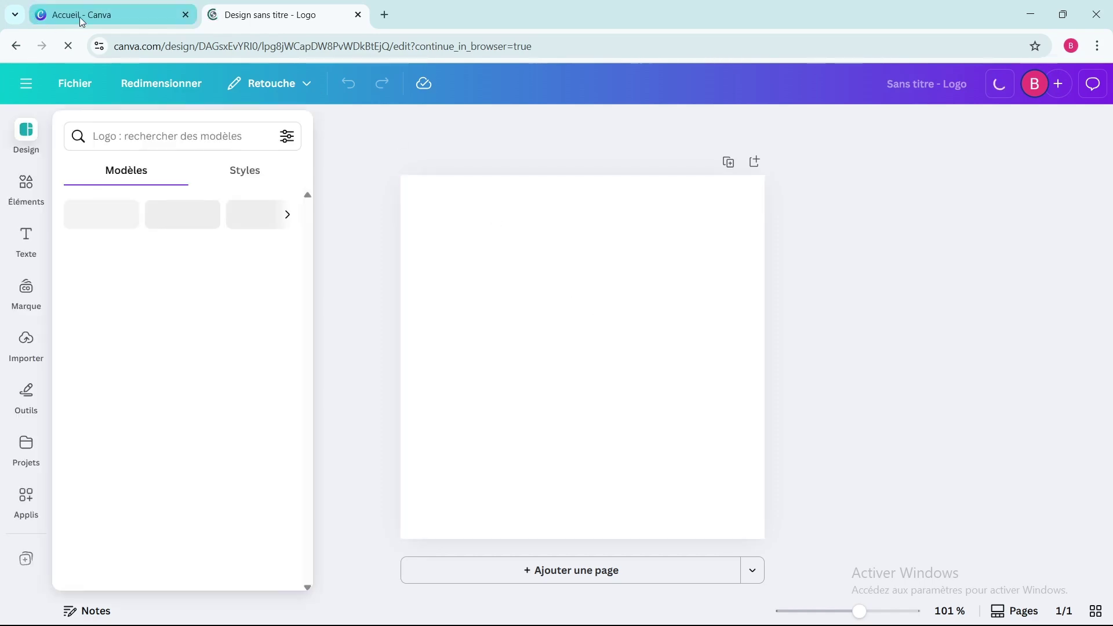
left_click(80, 16)
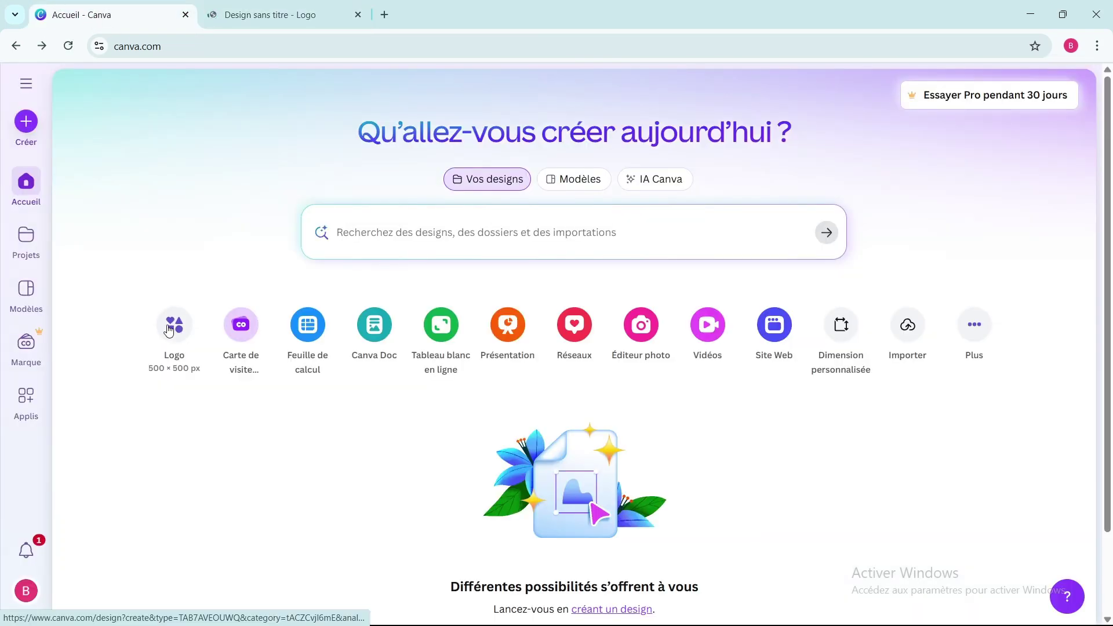
Step: Start a new custom-size design and enter a width of 500 px and a height of 500 px
left_click(26, 122)
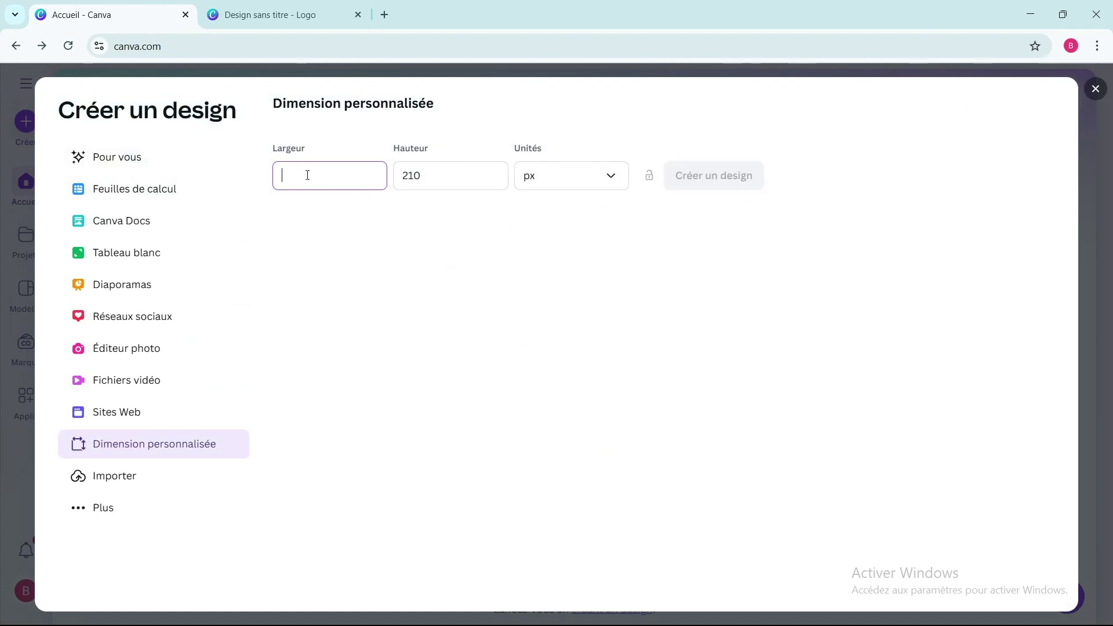
type("500")
left_click(422, 176)
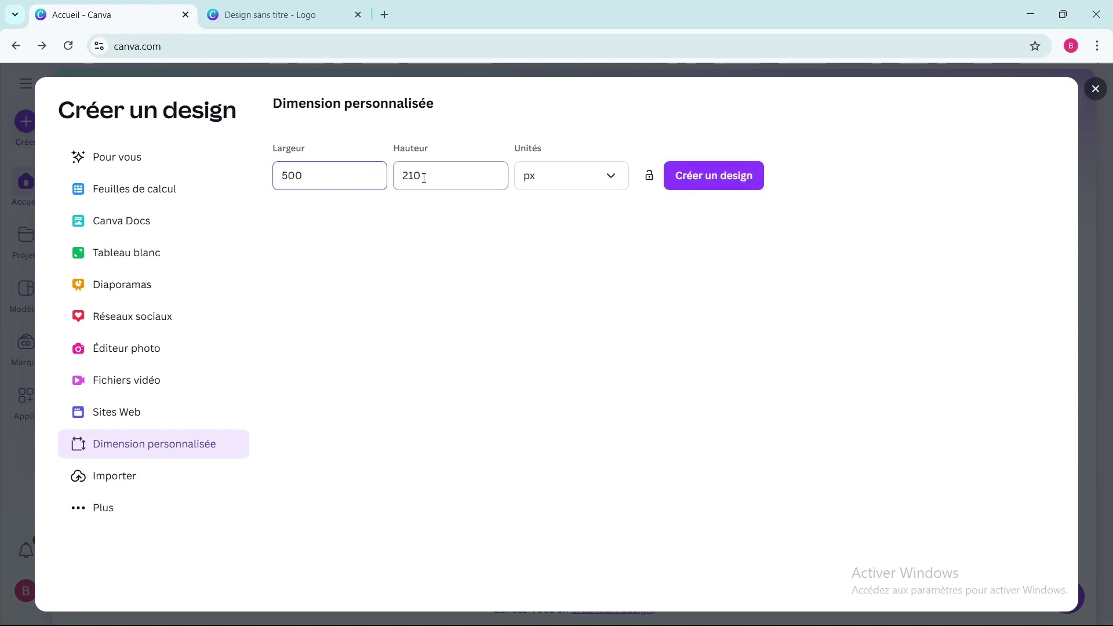
key("BackSpace")
key("BackSpace")
key("BackSpace")
type("500")
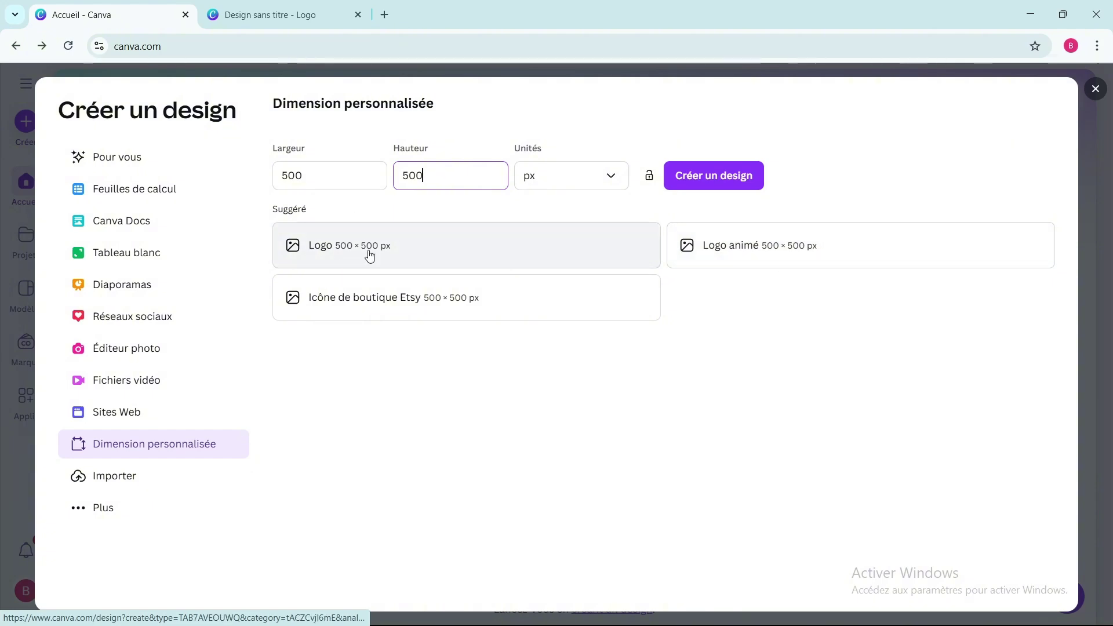
left_click(295, 214)
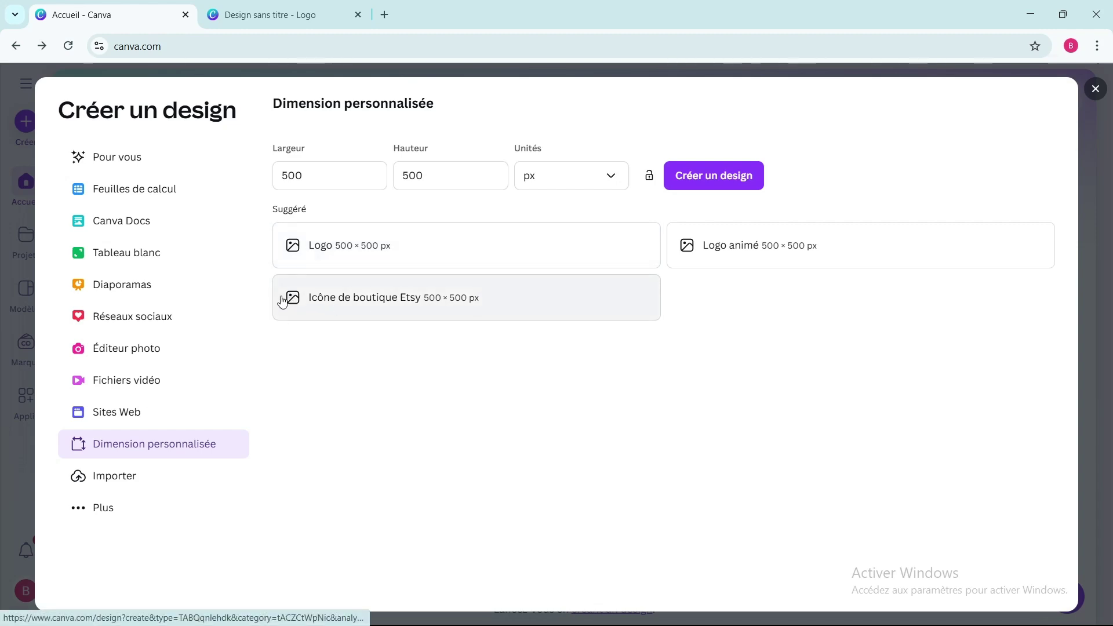
Step: Search the design types for "LOGO" and create a blank 500 × 500 px Logo design
left_click(119, 158)
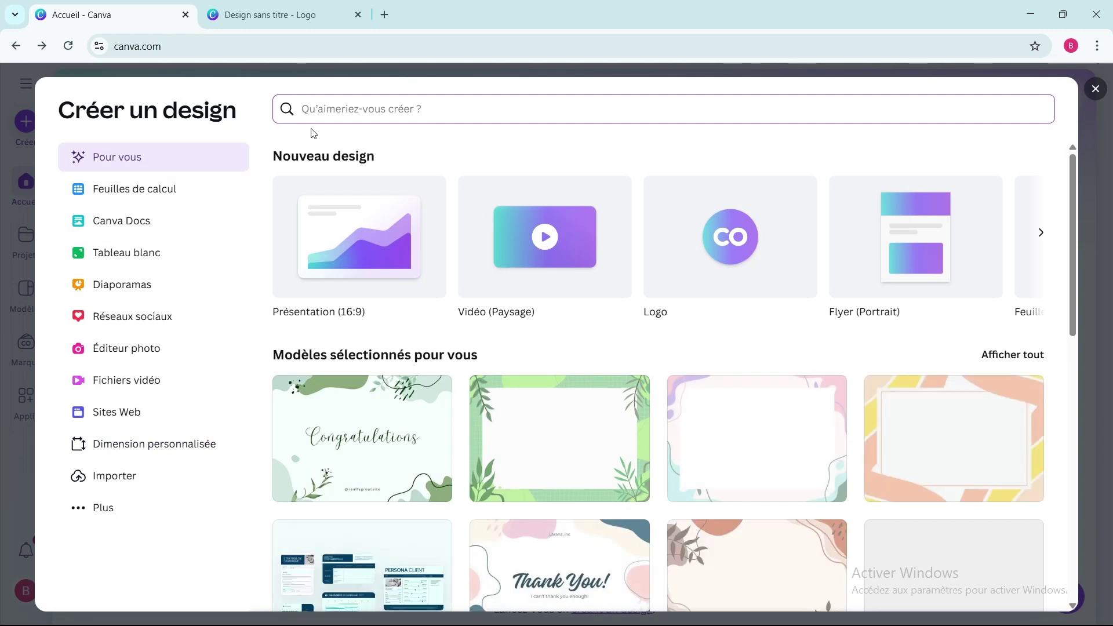
type("LOGO")
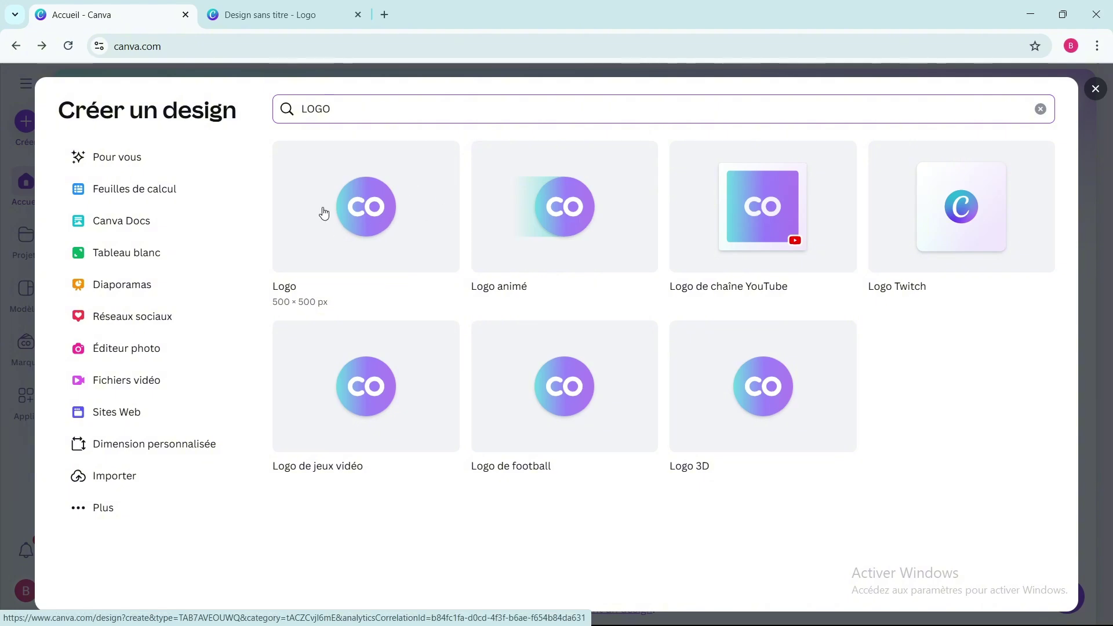
left_click(360, 229)
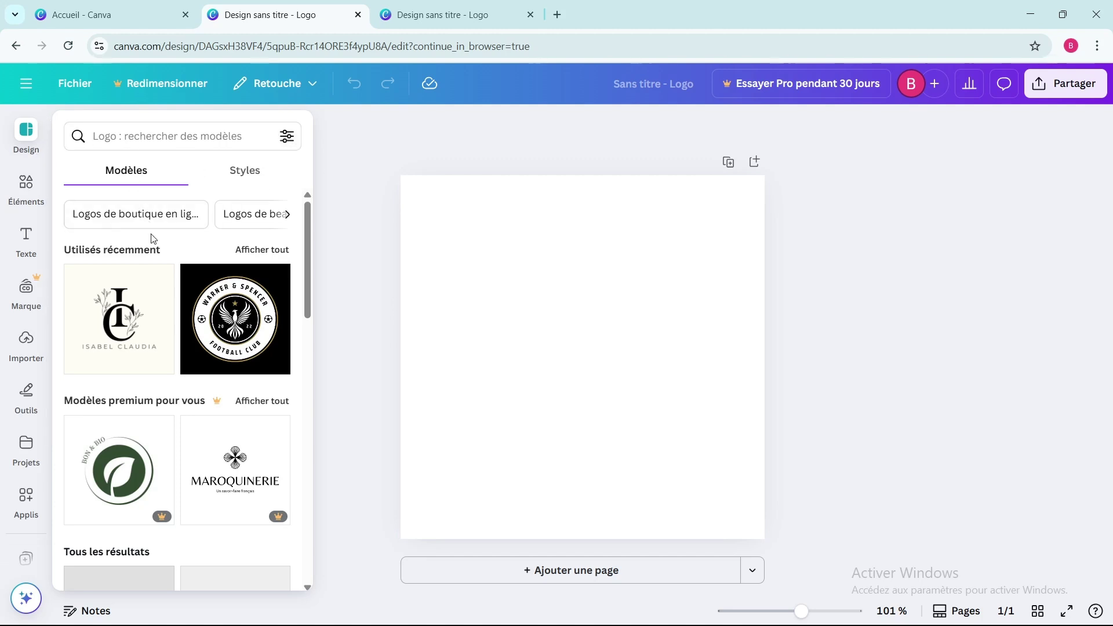
Step: Browse the logo templates to examine the available styles
scroll(152, 238, "down", 5)
scroll(153, 243, "down", 2)
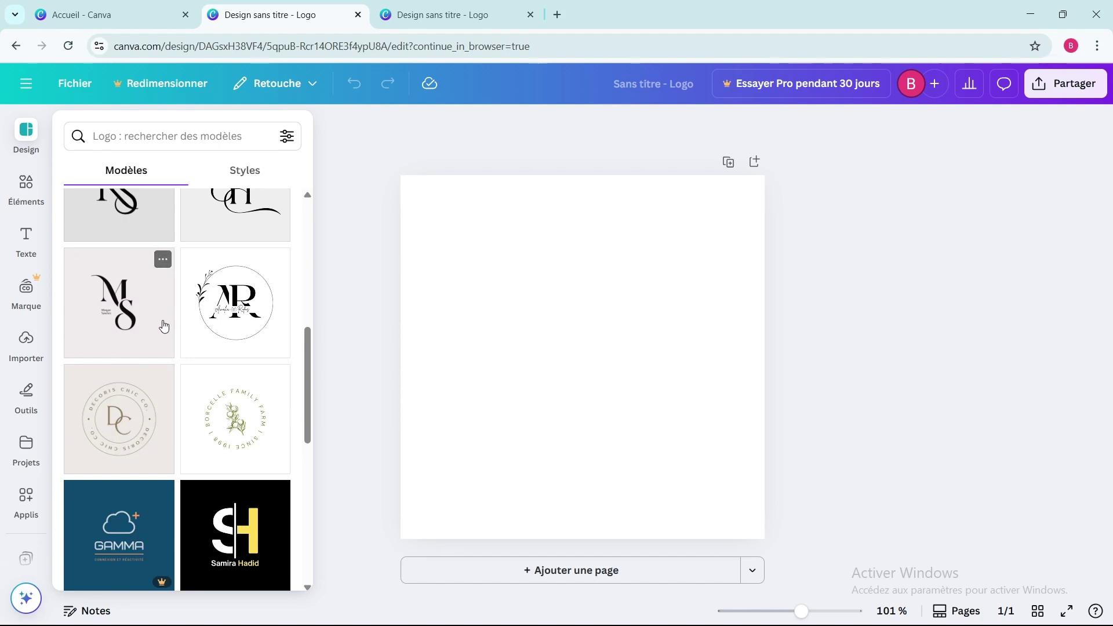
scroll(152, 322, "down", 3)
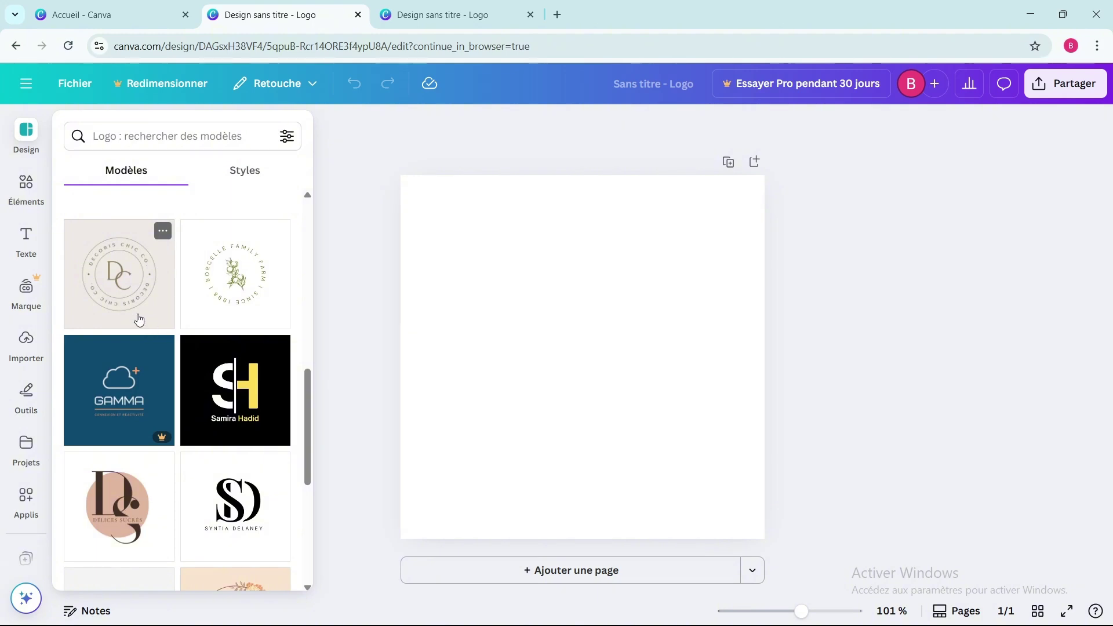
scroll(216, 378, "down", 3)
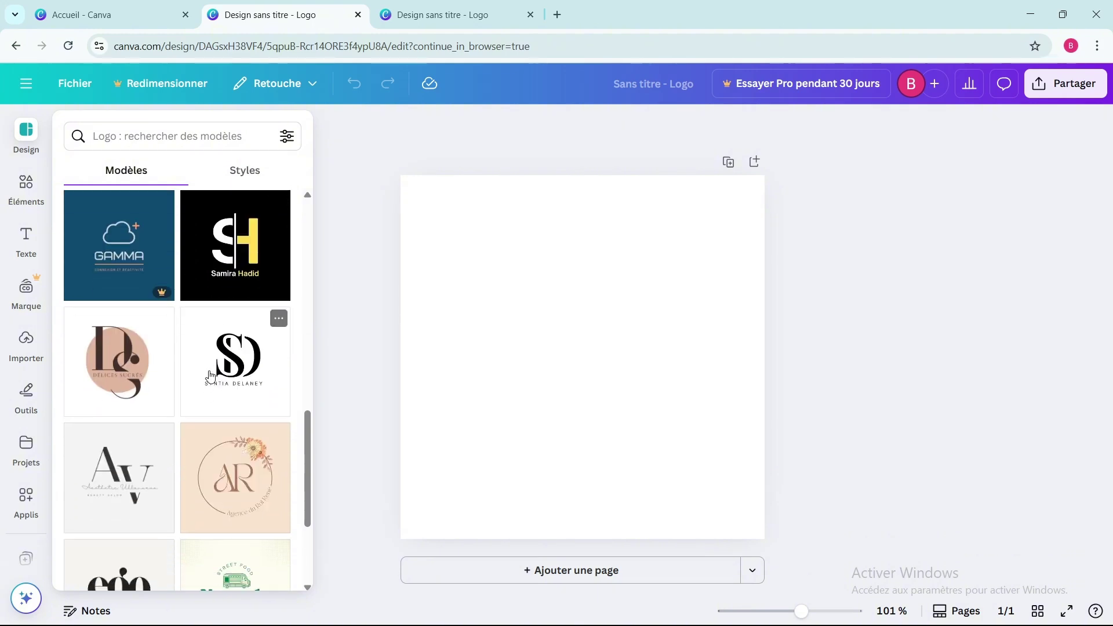
scroll(211, 376, "down", 3)
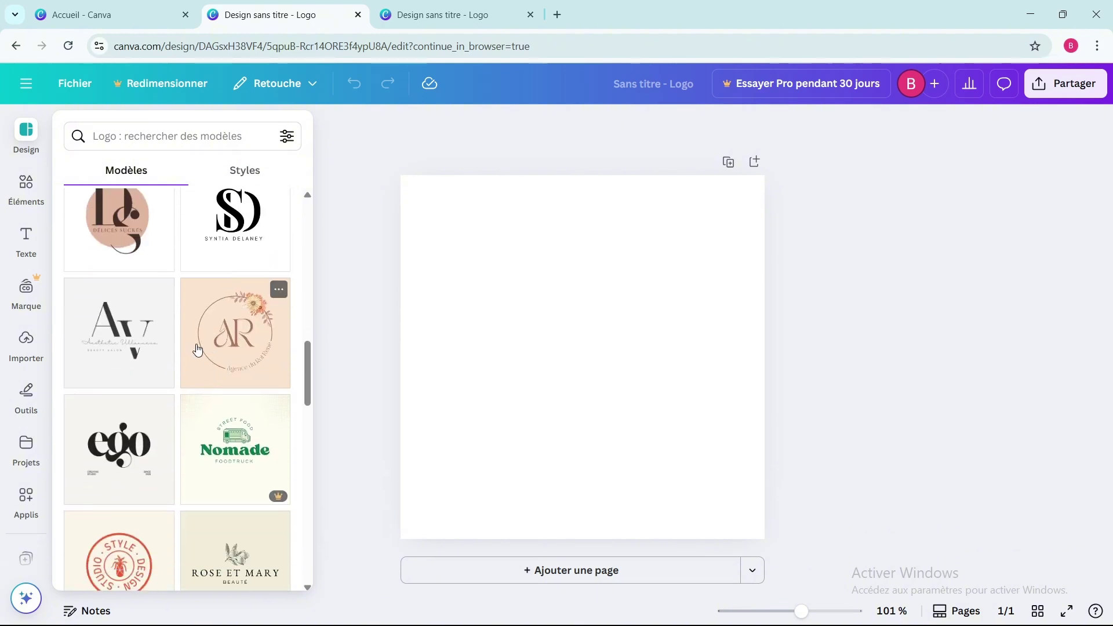
scroll(196, 347, "down", 4)
scroll(197, 349, "down", 7)
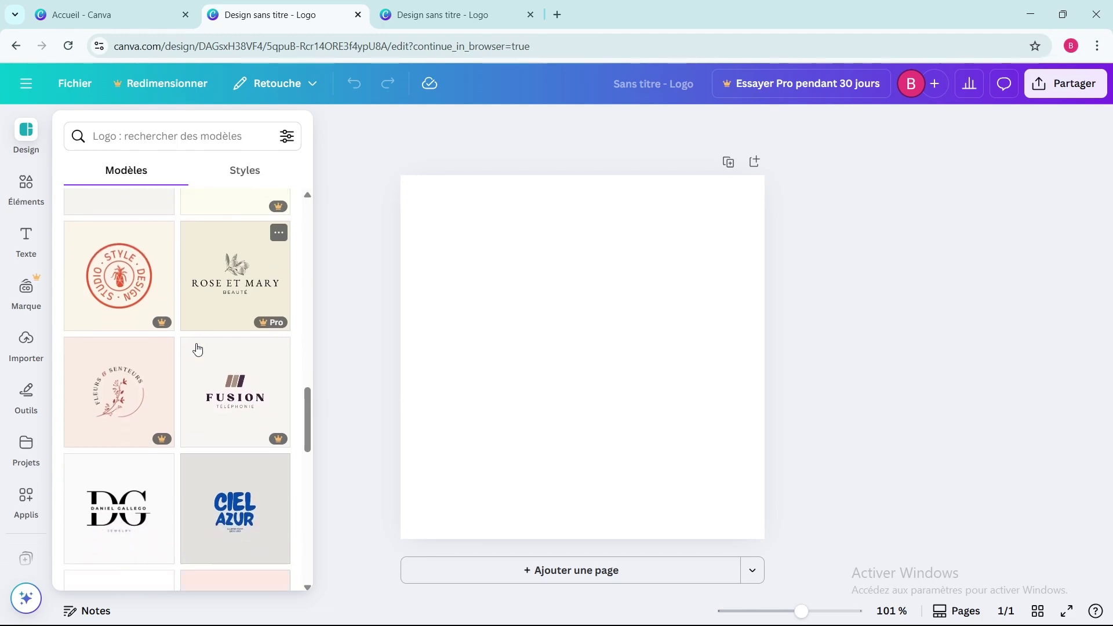
scroll(197, 349, "down", 10)
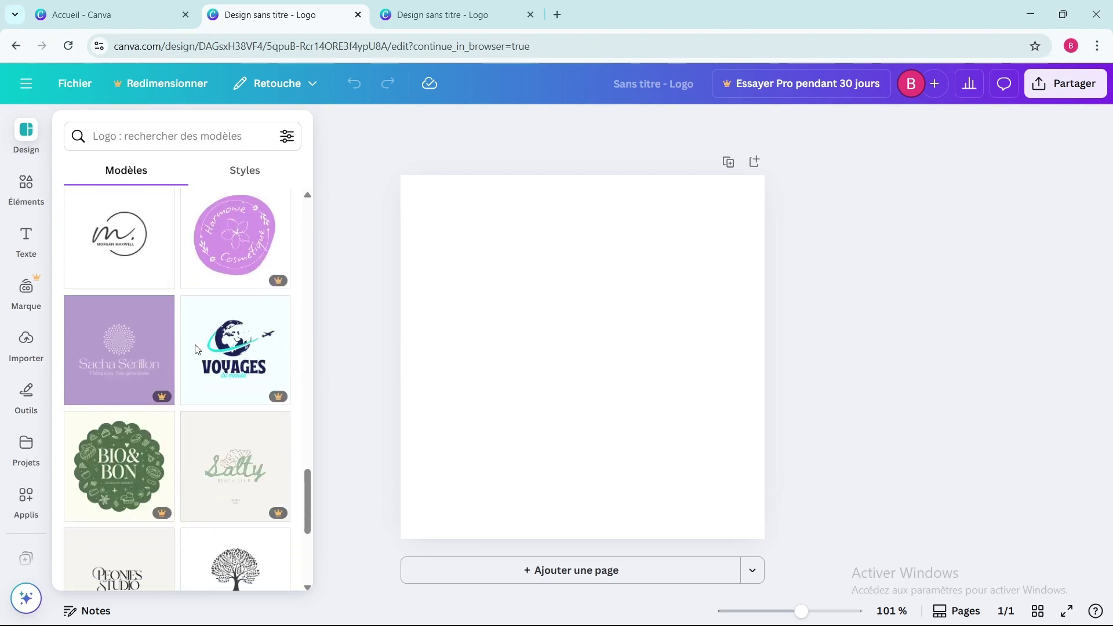
scroll(197, 348, "down", 1)
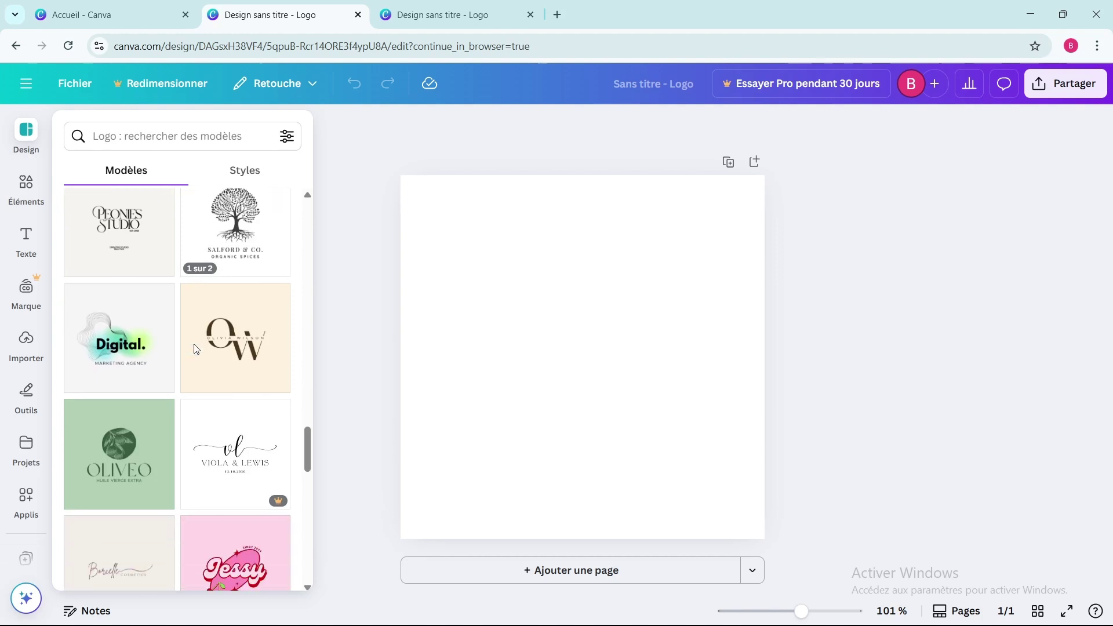
scroll(189, 349, "down", 2)
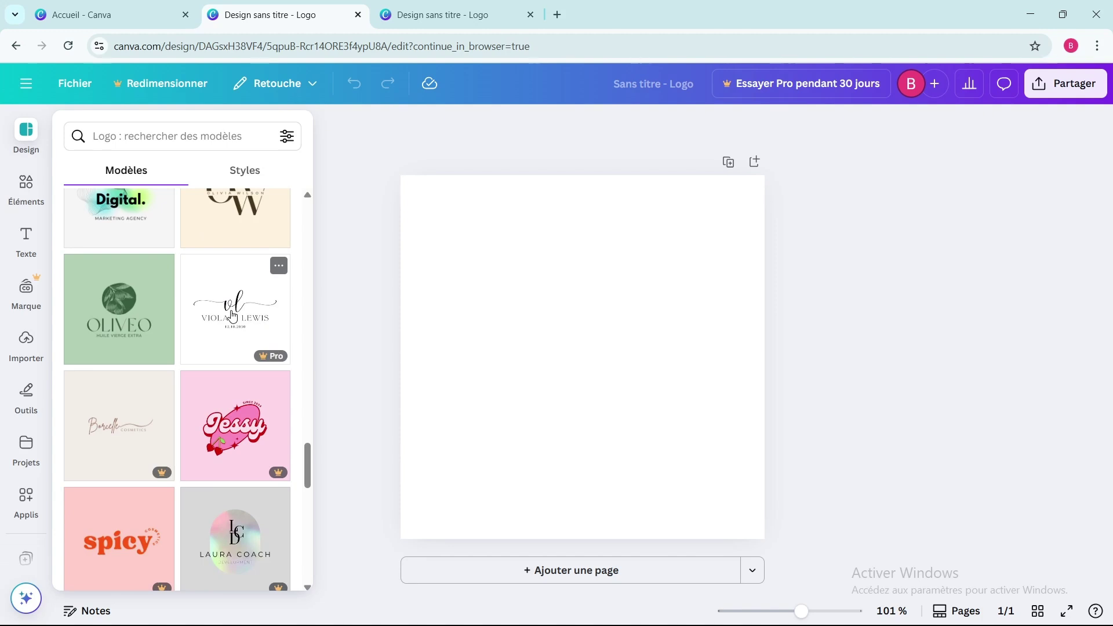
scroll(237, 307, "up", 20)
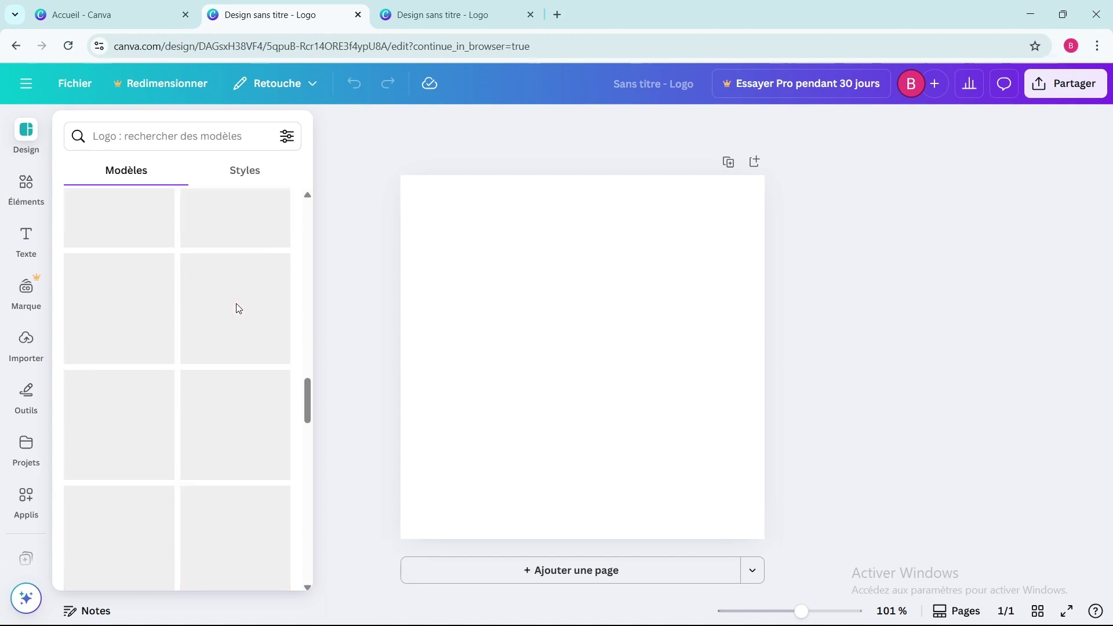
scroll(235, 304, "up", 6)
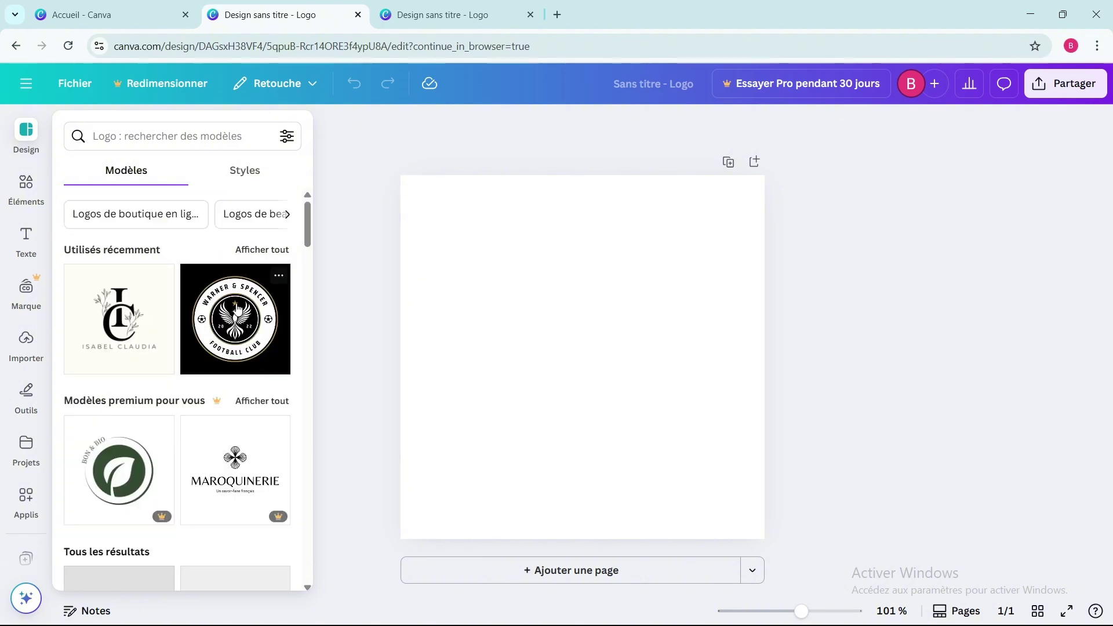
Step: Apply the black logo template with the white and yellow SH initials to the blank page
scroll(230, 309, "down", 10)
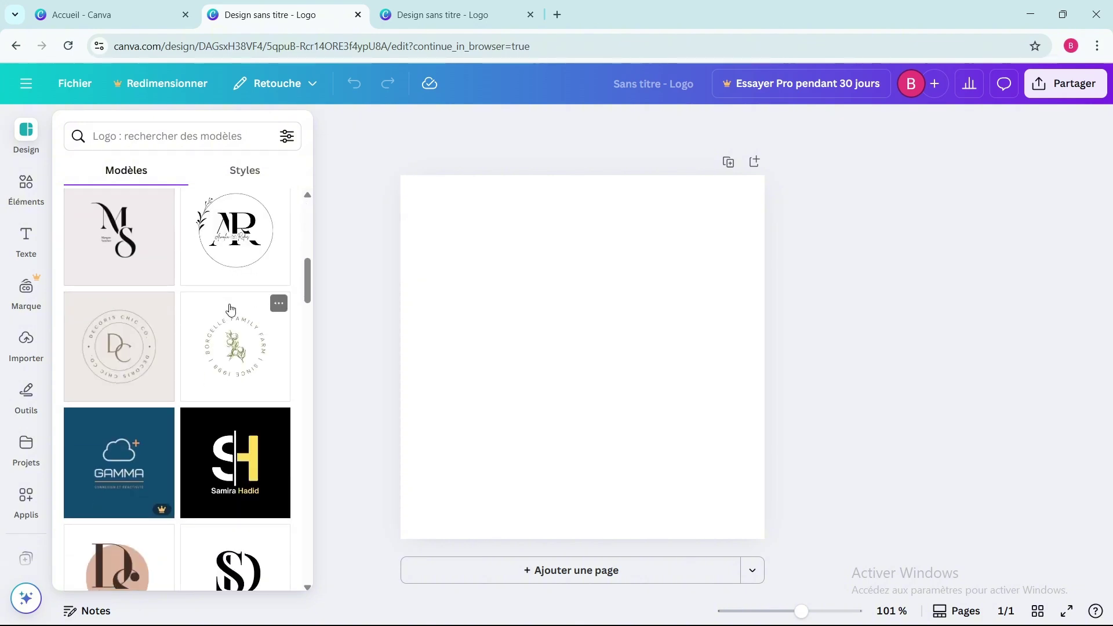
scroll(231, 309, "down", 3)
left_click(239, 253)
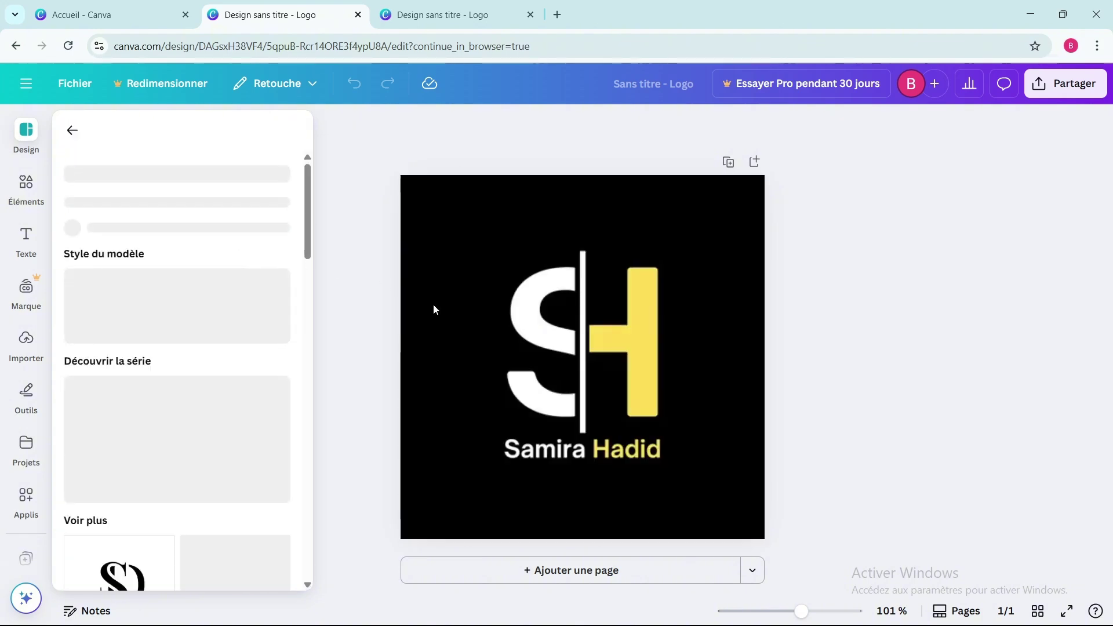
Step: Set the page background to white, finding the colour with the search term "BLANC"
left_click(597, 464)
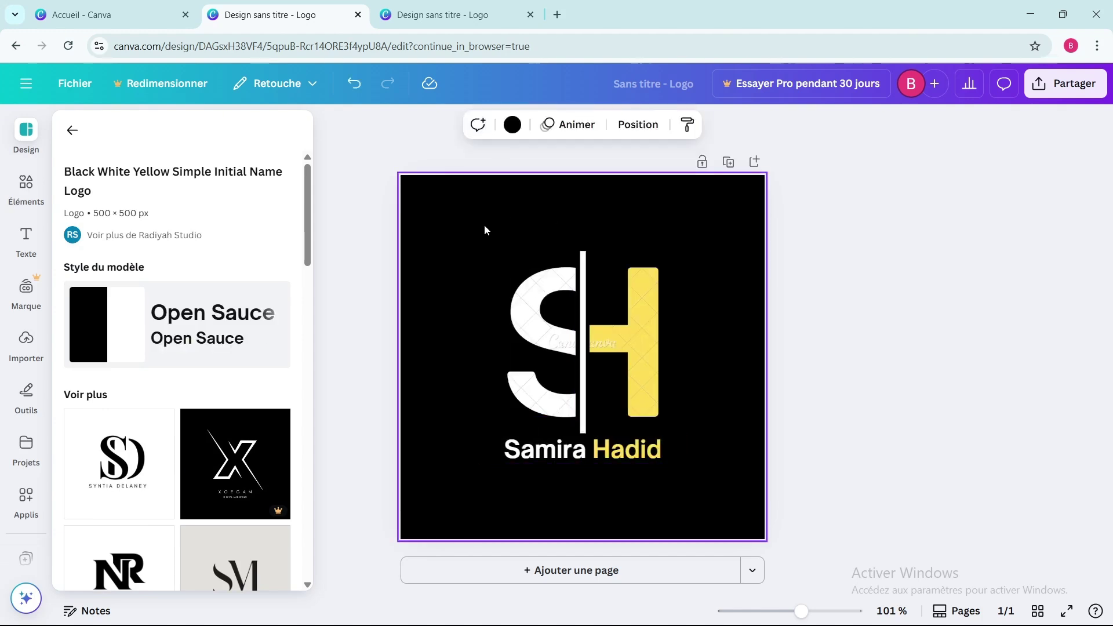
left_click(511, 126)
left_click(210, 392)
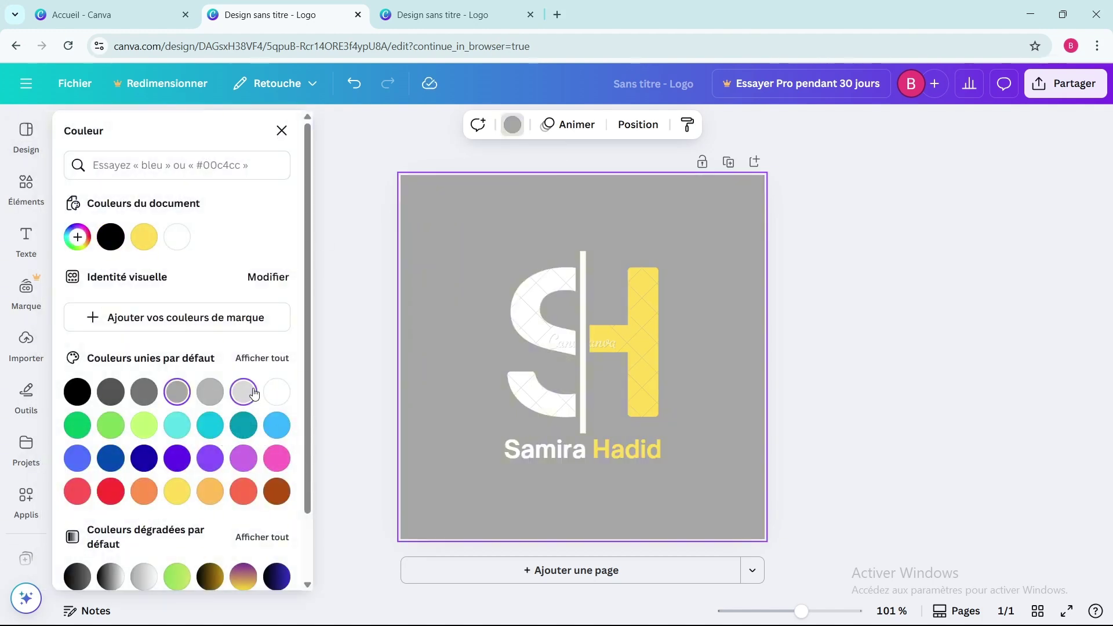
left_click(245, 392)
left_click(174, 165)
type("BLANC")
left_click(111, 227)
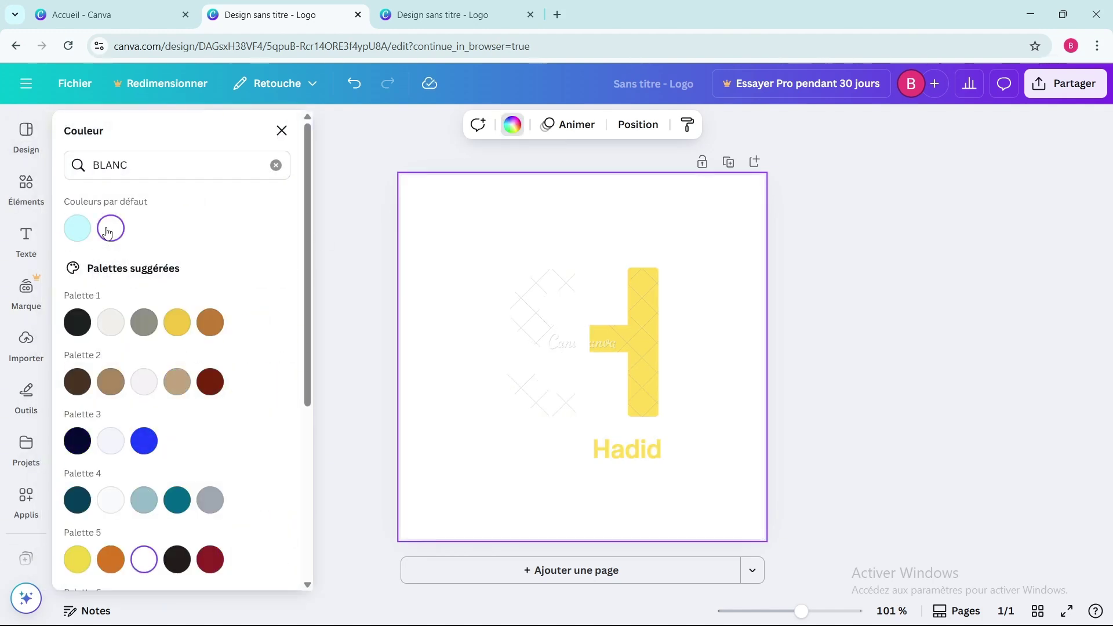
Step: Recolour the letter S with the dark red from suggested Palette 5
left_click(528, 356)
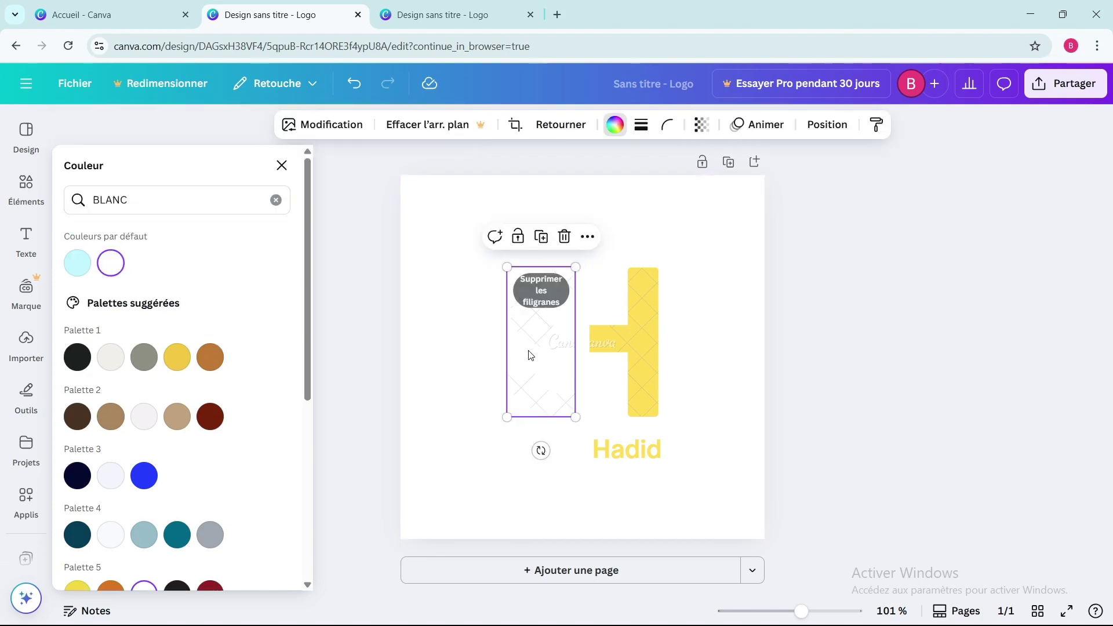
left_click(615, 124)
left_click(614, 124)
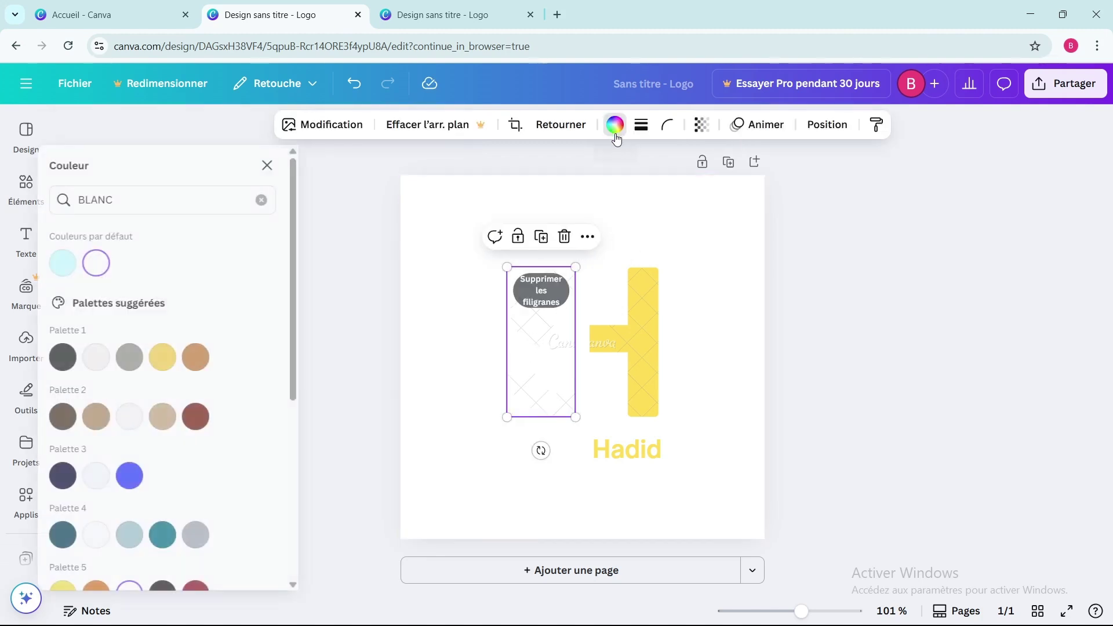
scroll(167, 482, "down", 2)
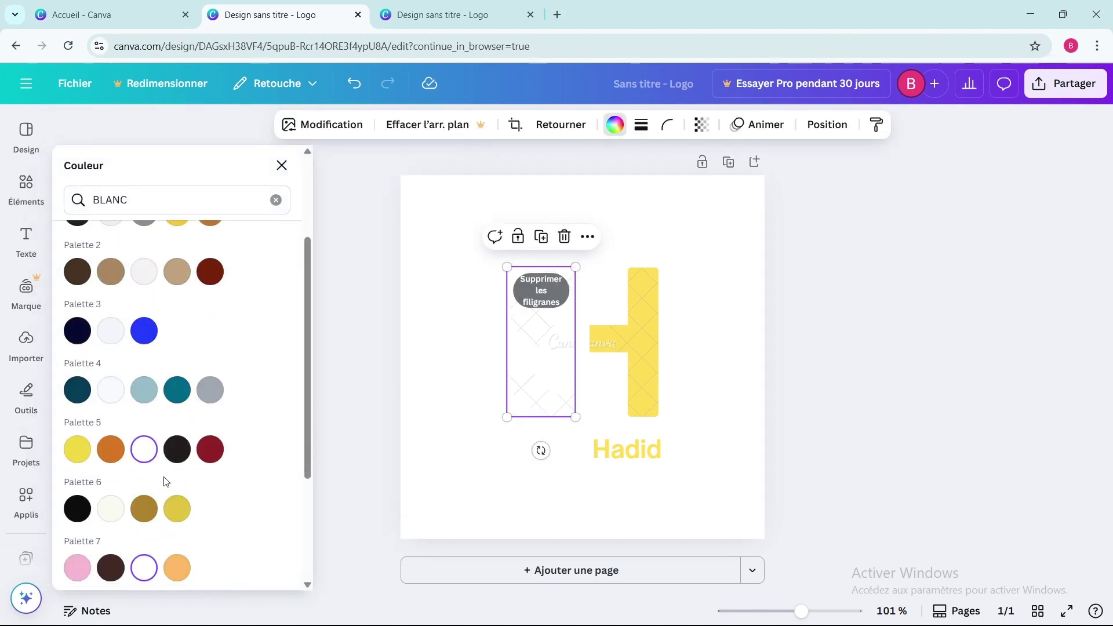
left_click(210, 449)
Step: Recolour the letter H with the yellow #e1c340 from suggested Palette 6 and deselect it
left_click(631, 362)
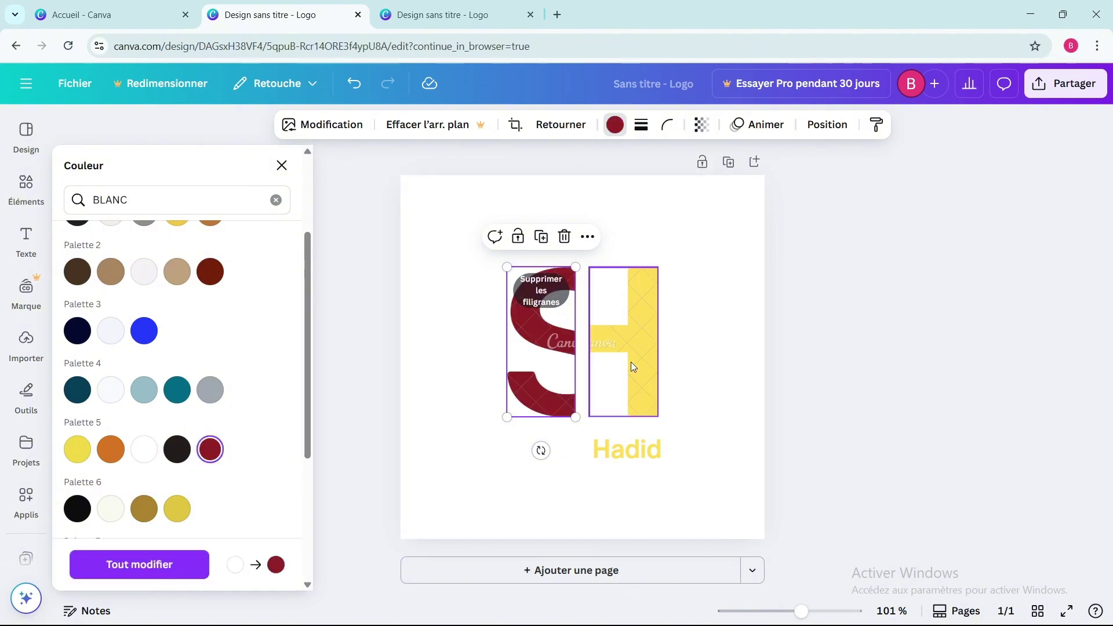
scroll(234, 497, "down", 1)
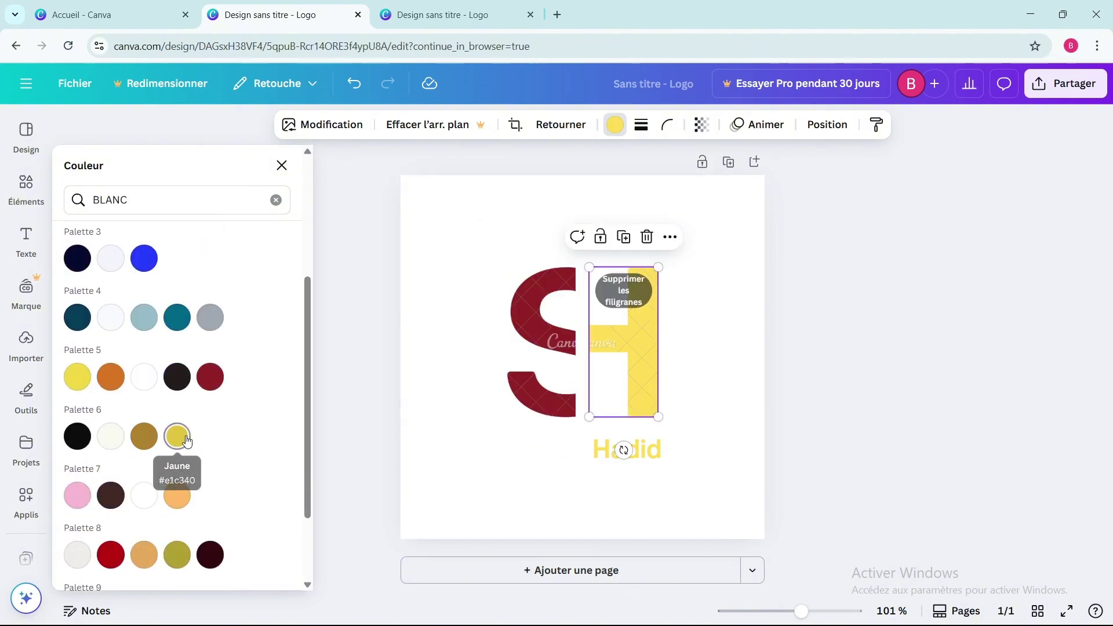
left_click(178, 436)
left_click(689, 359)
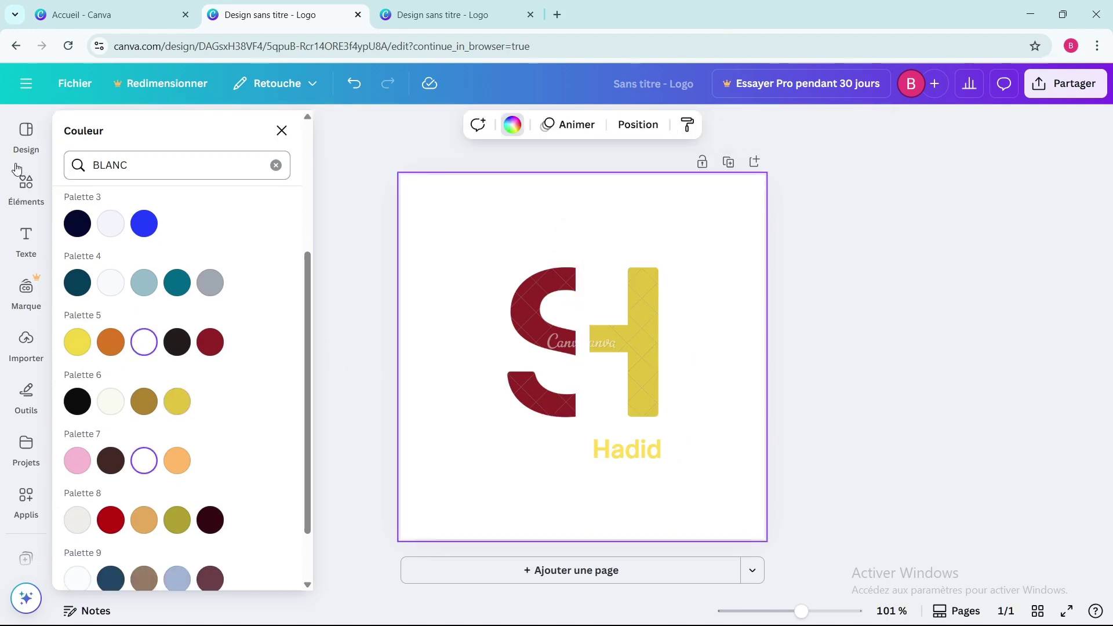
Step: Search the design elements for "Cadre" using the suggested term
left_click(39, 189)
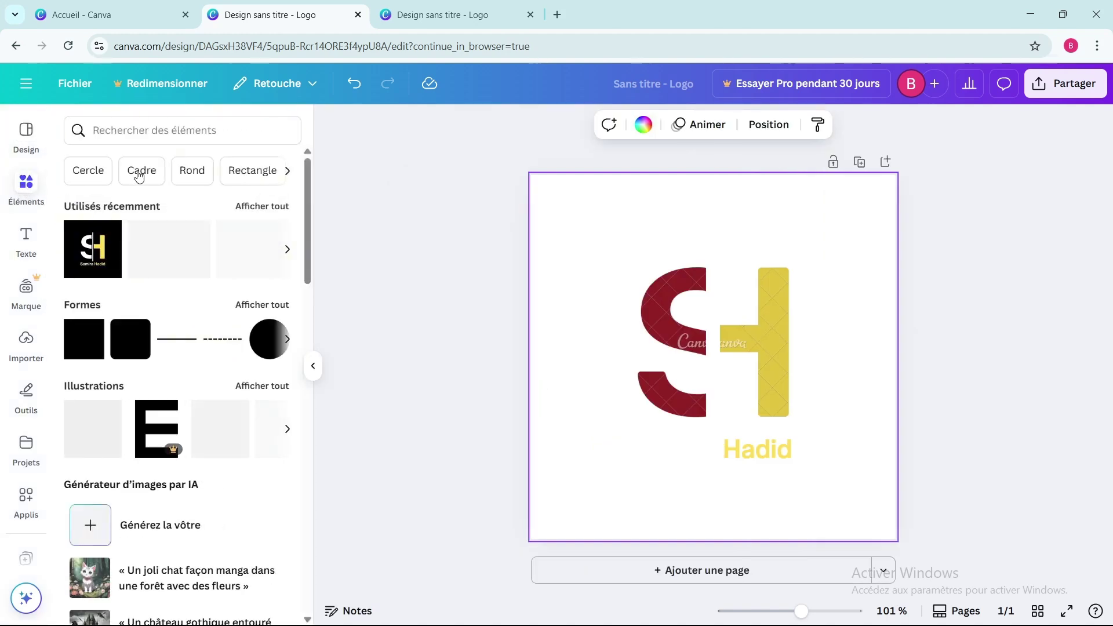
left_click(141, 170)
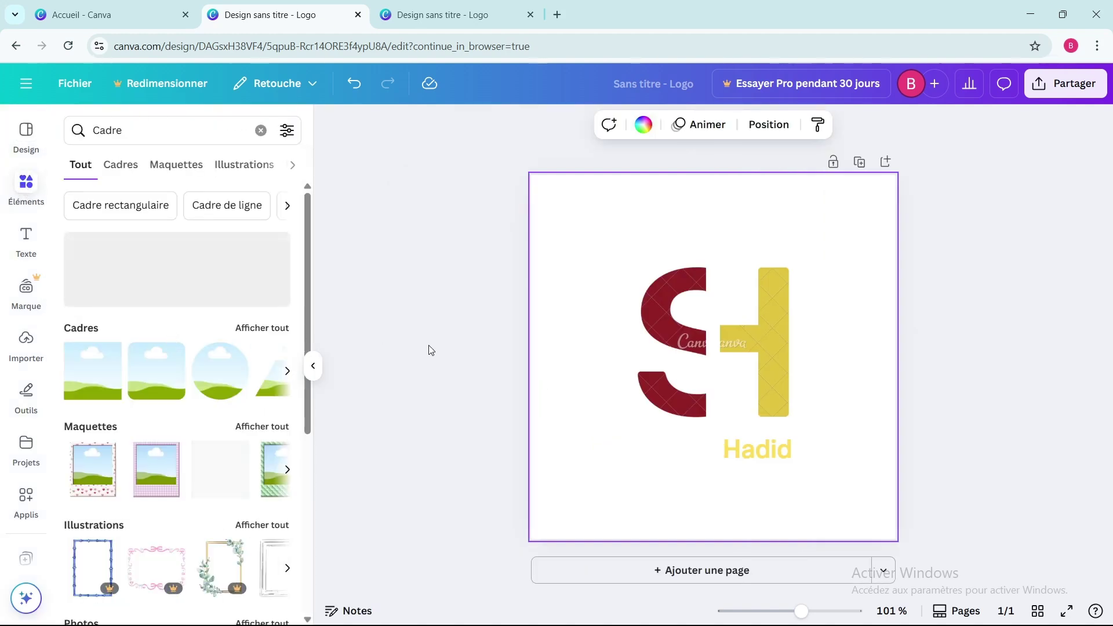
Step: Delete the name text under the initials, and move the H to the page's bottom-right corner and the S to its bottom-left corner
left_click(748, 451)
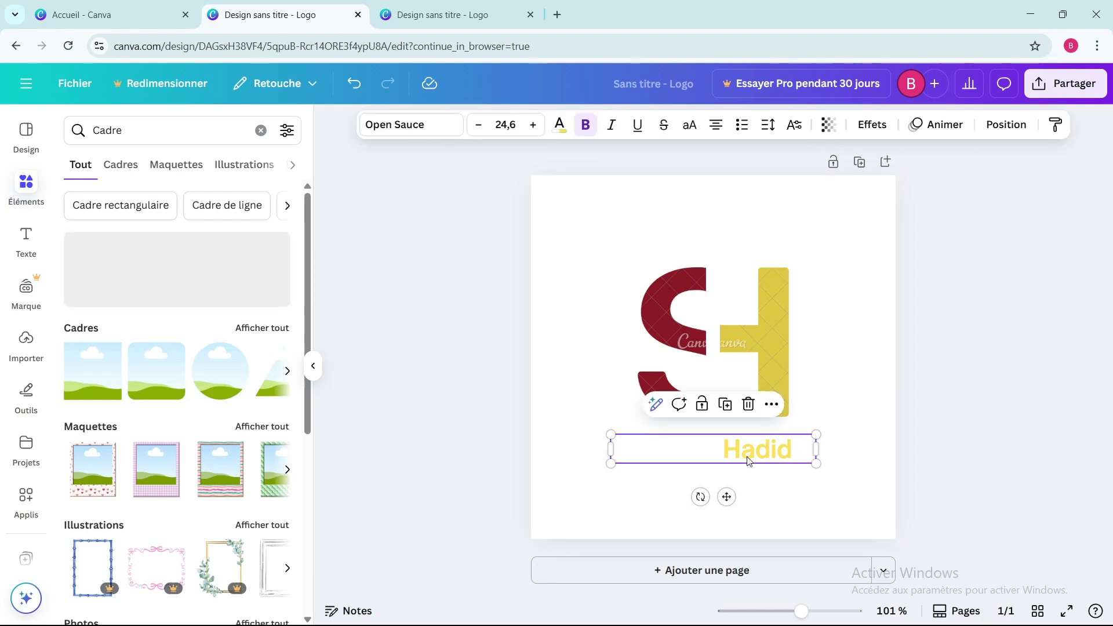
left_click(748, 405)
left_click_drag(737, 371, 848, 468)
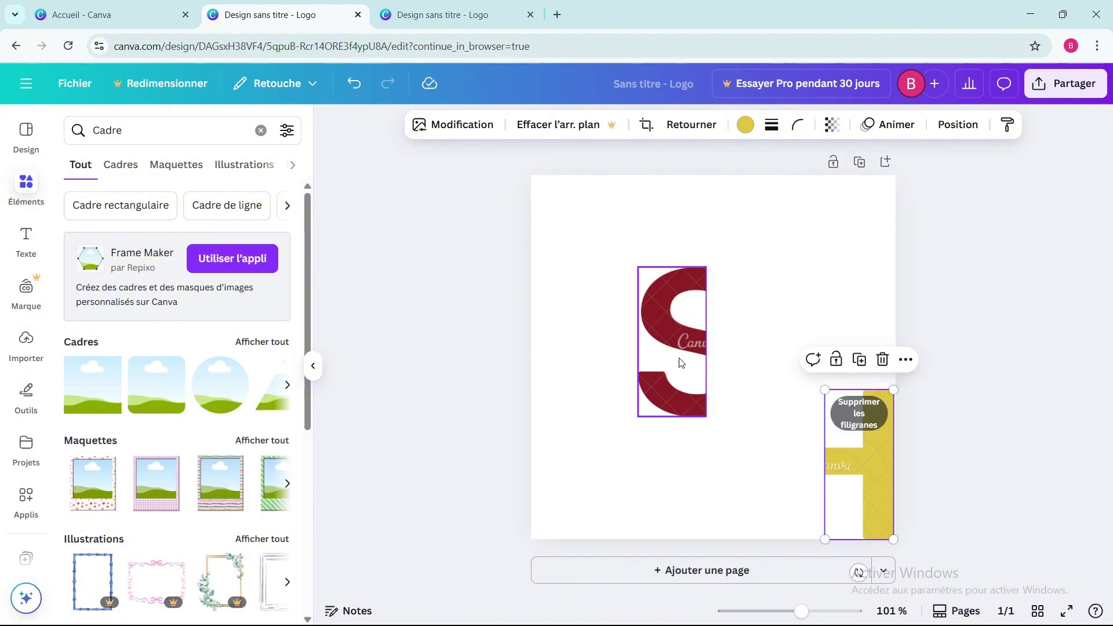
left_click_drag(679, 360, 574, 483)
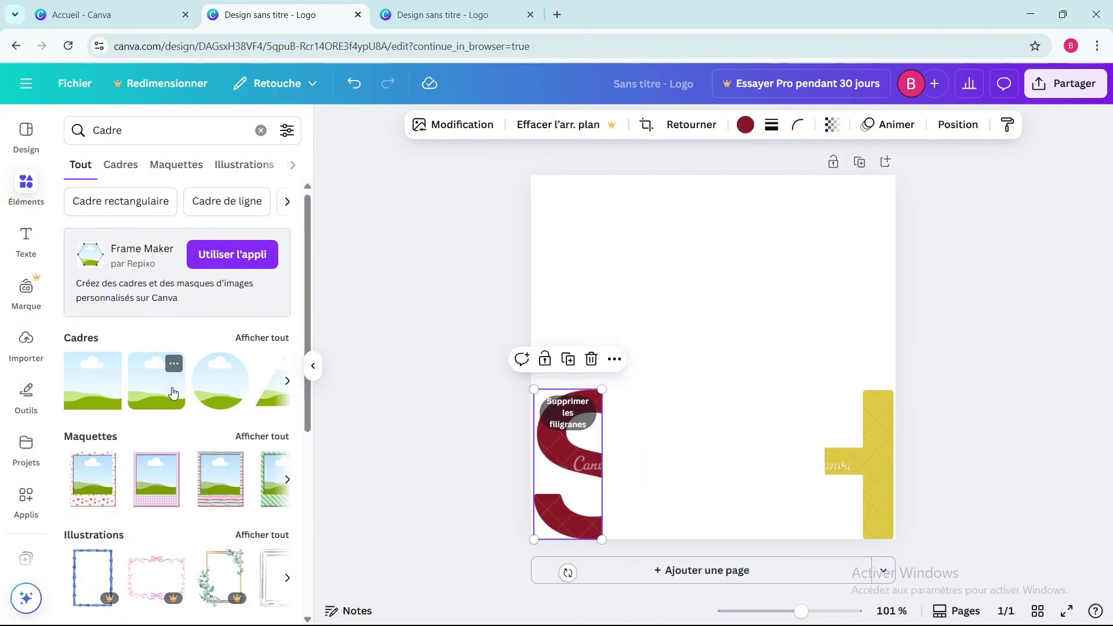
Step: Add the square frame with rounded corners and move it up, centred in the upper part of the page
scroll(174, 292, "down", 3)
left_click(165, 258)
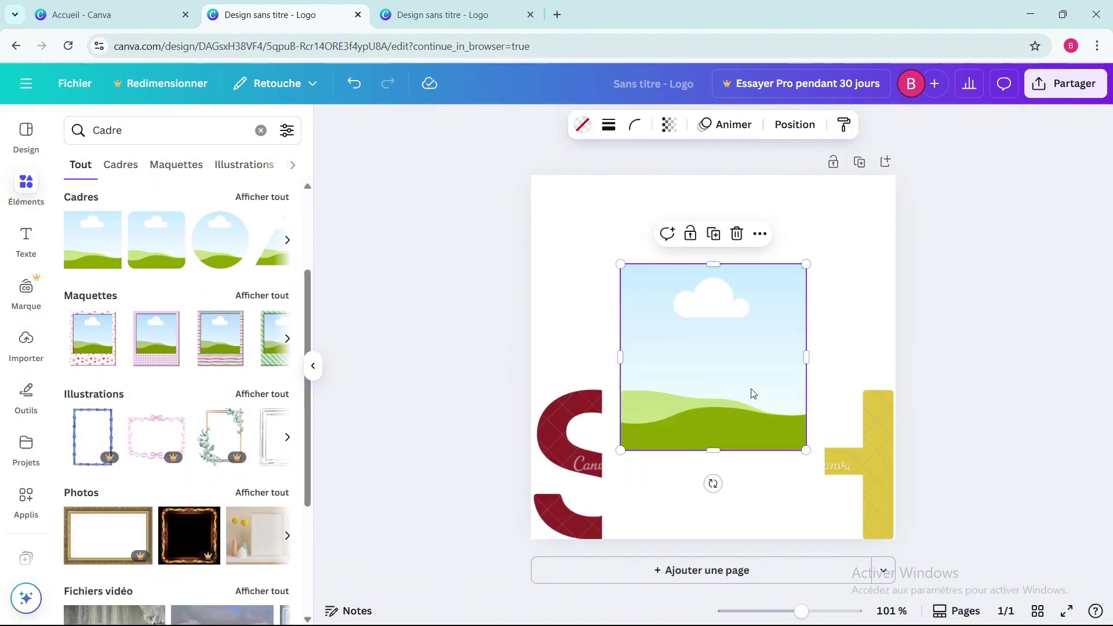
left_click(737, 234)
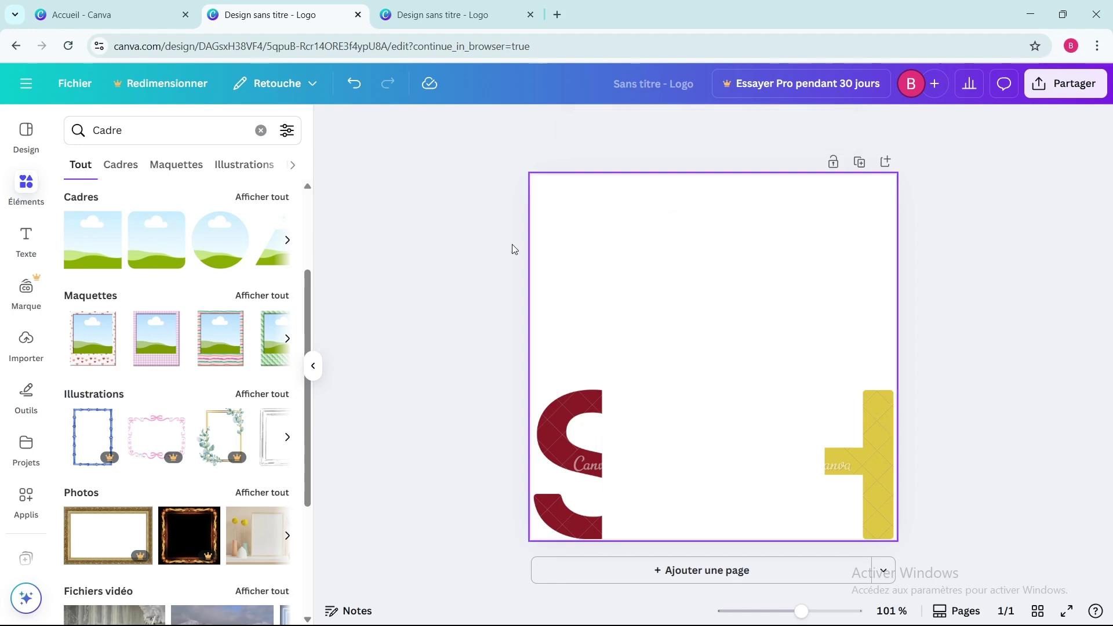
left_click(160, 242)
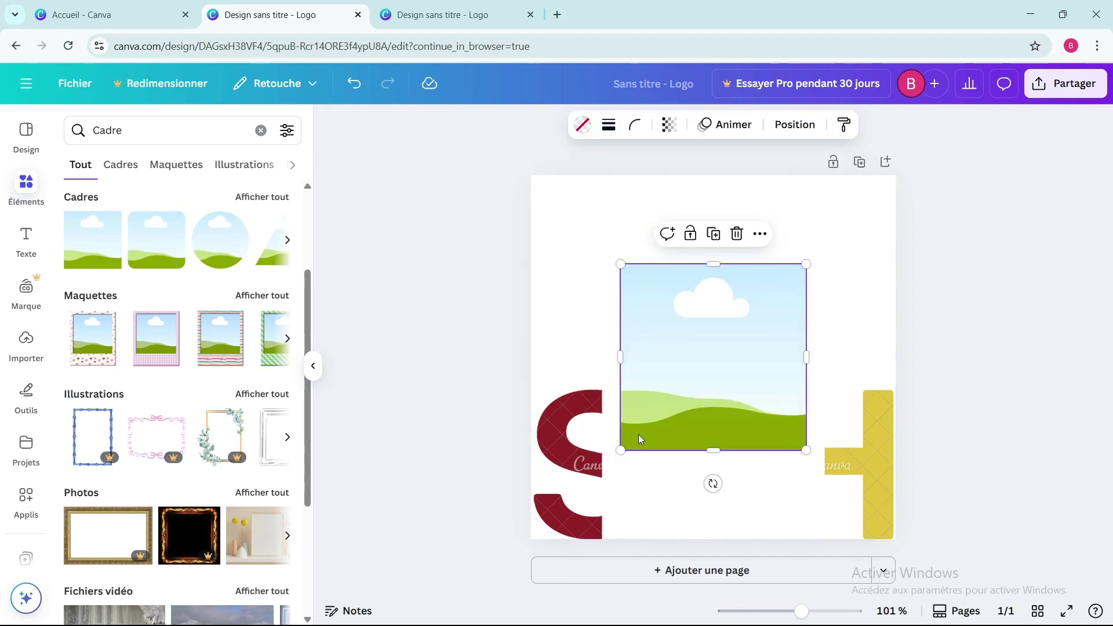
left_click_drag(706, 366, 703, 313)
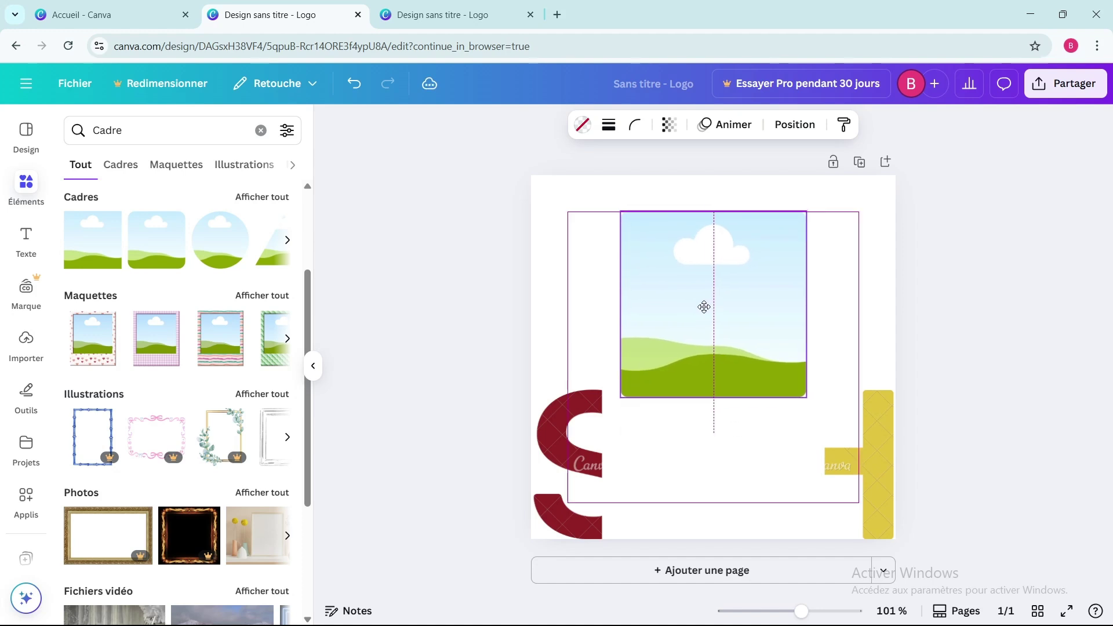
Step: Try the black-and-white SD initials template, copy its large S, and undo applying the template
left_click(27, 185)
left_click(24, 148)
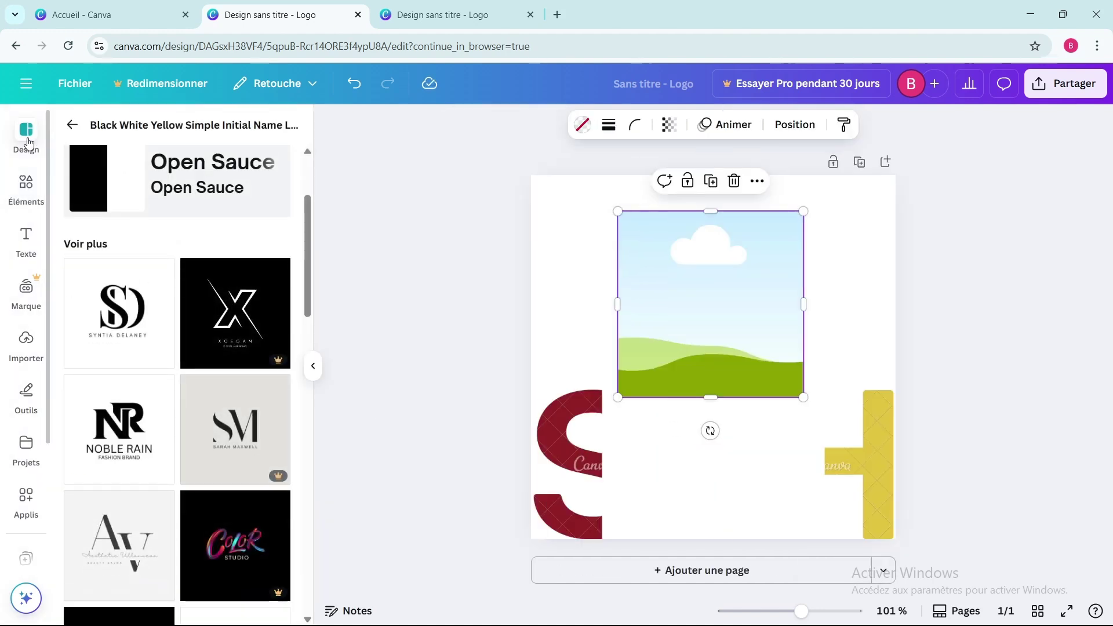
left_click(114, 305)
right_click(771, 302)
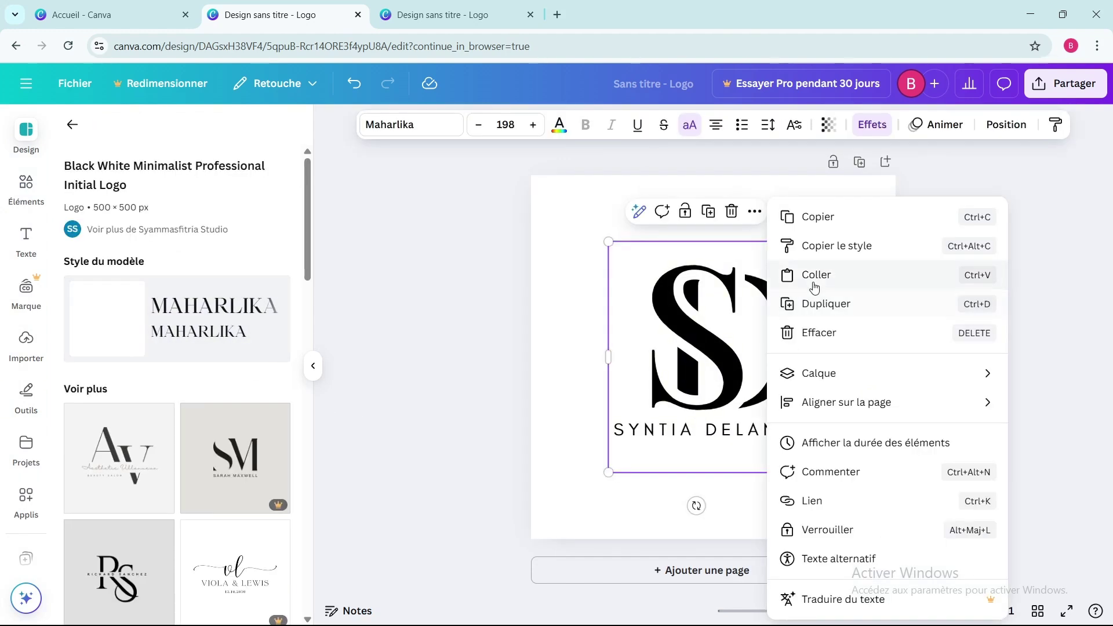
left_click(814, 216)
key("ctrl+z")
Step: Paste the copied black S over the frame, then remove it and deselect
right_click(683, 301)
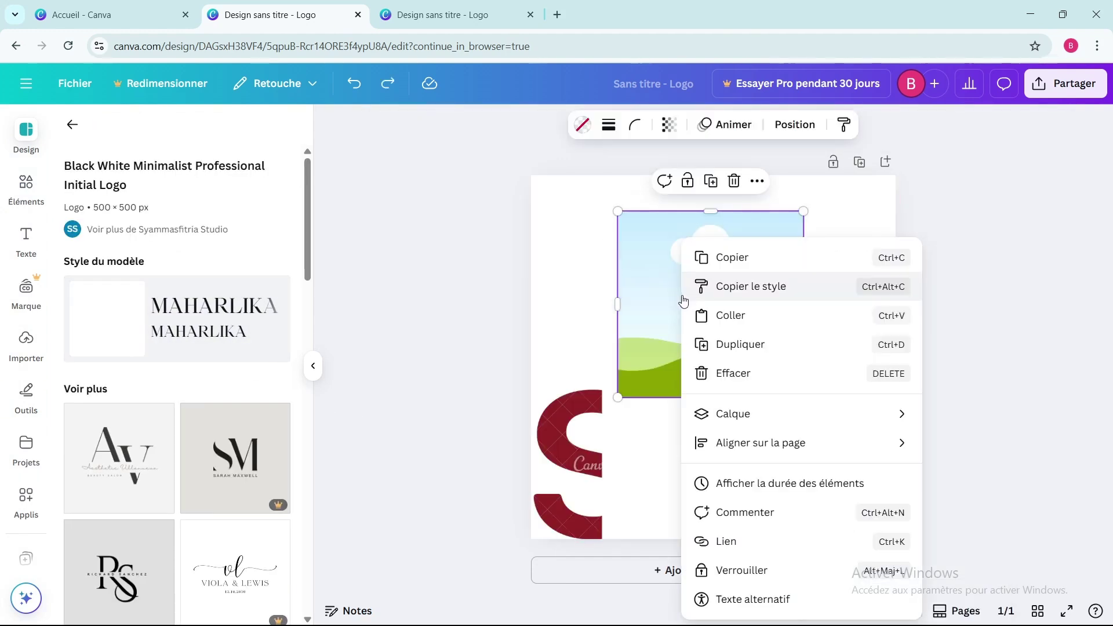
left_click(733, 315)
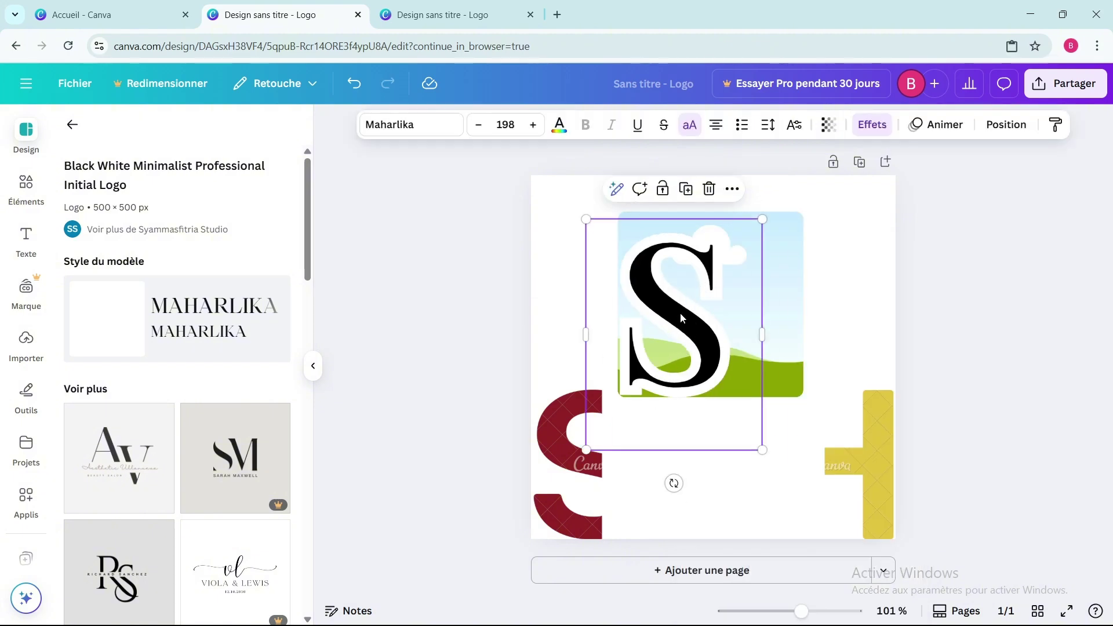
double_click(680, 318)
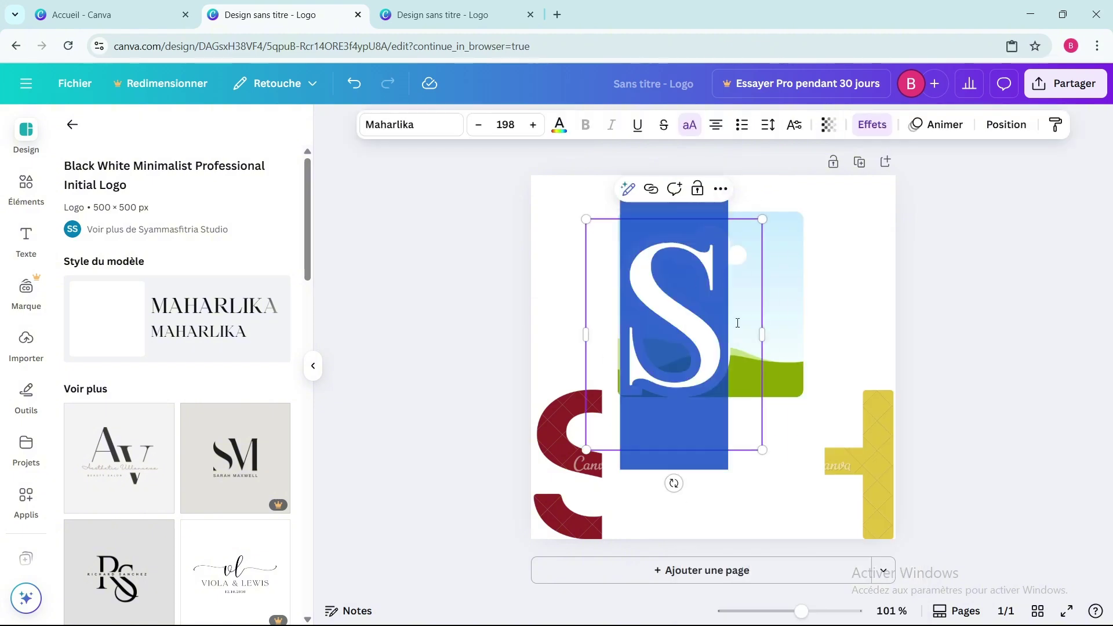
key("BackSpace")
left_click(854, 300)
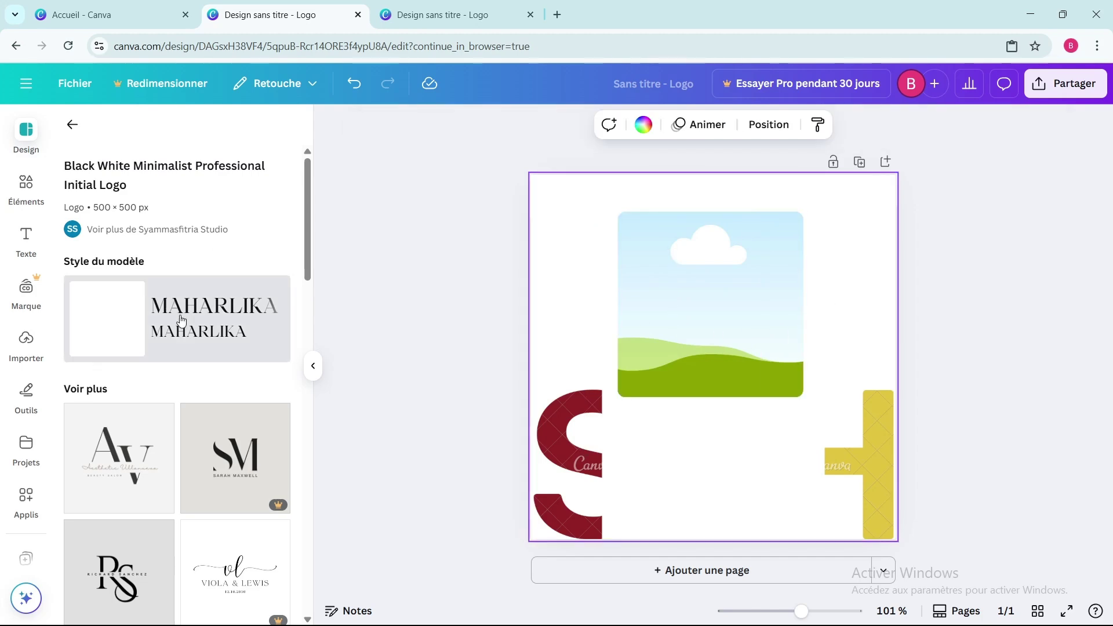
scroll(183, 321, "down", 1)
scroll(179, 316, "up", 1)
left_click(26, 240)
scroll(212, 350, "down", 5)
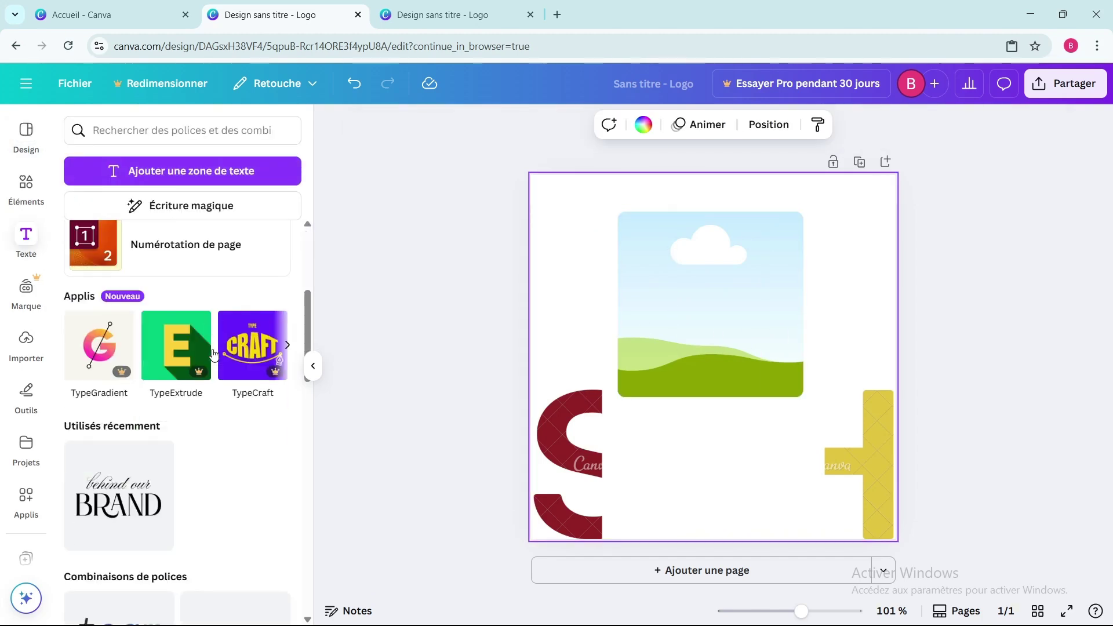
Step: Search the design elements for "PRODUIT DE BEAUTE" and limit the results to photos
left_click(112, 131)
left_click(261, 130)
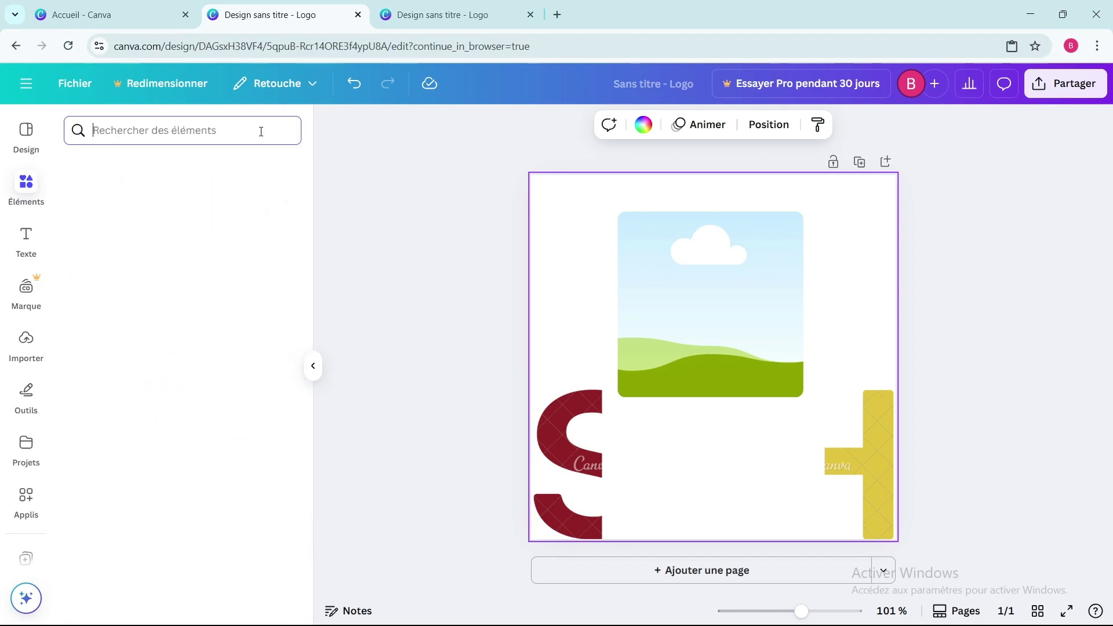
type("PRODUIT DE BEAUTE")
key("Return")
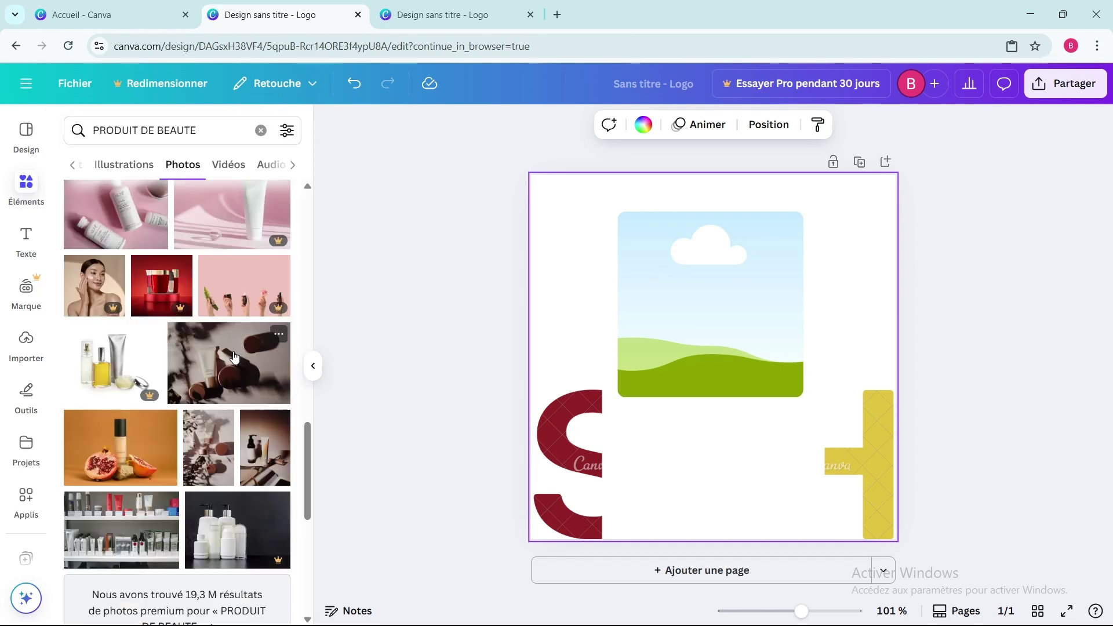
Step: Find the free photo of a perfume bottle on a "ROCK SOLID" magazine and place it in the frame
scroll(235, 352, "down", 3)
scroll(237, 353, "down", 10)
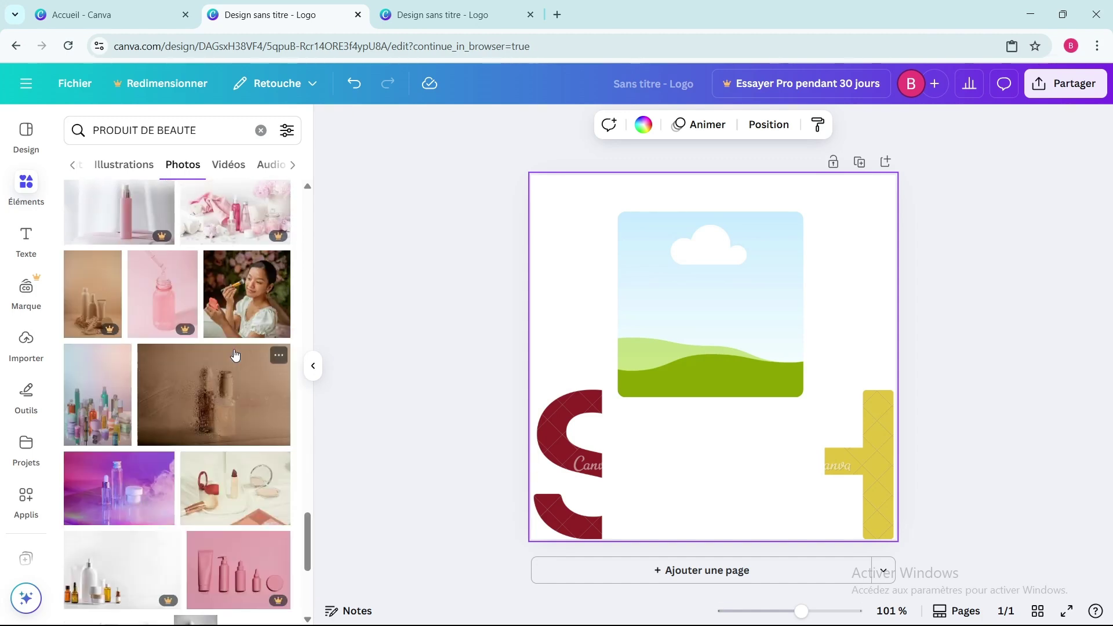
scroll(234, 350, "down", 5)
scroll(235, 354, "down", 8)
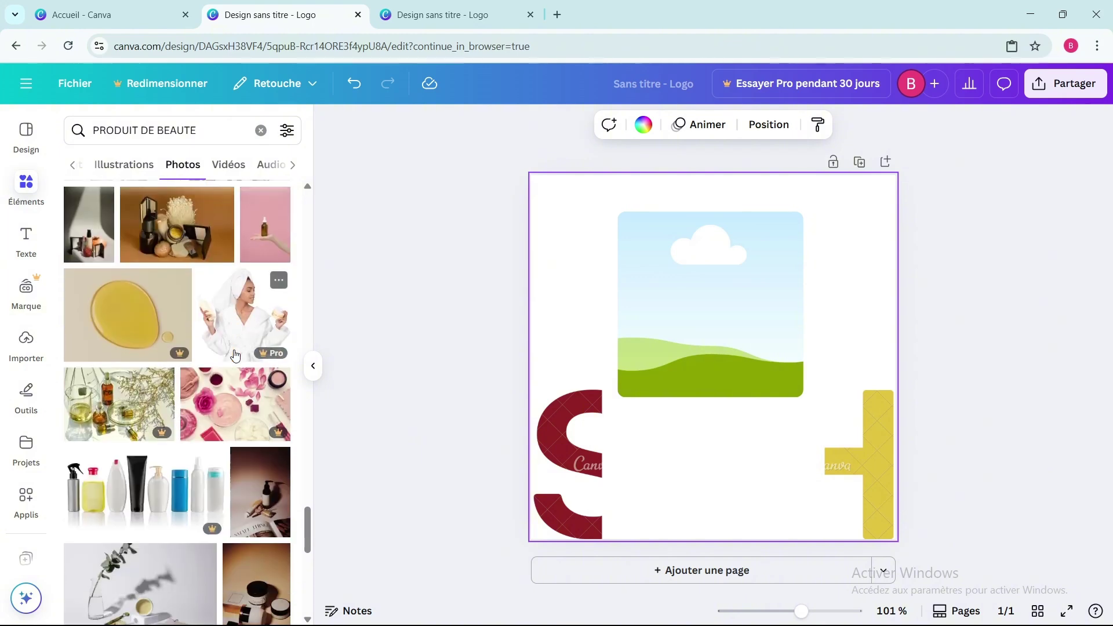
scroll(234, 356, "down", 6)
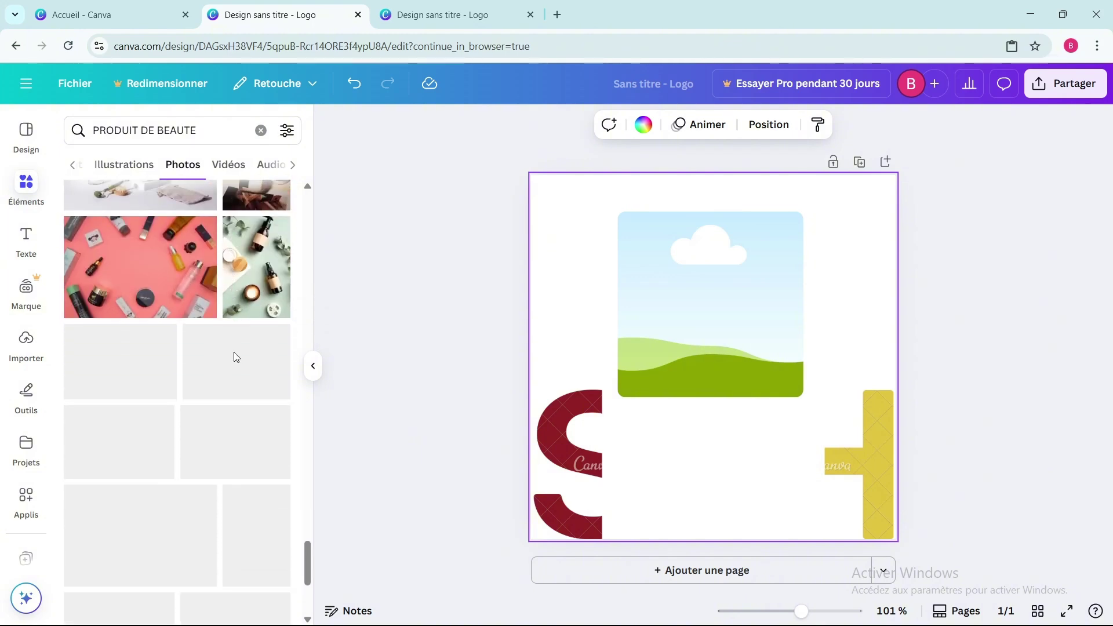
scroll(234, 356, "down", 3)
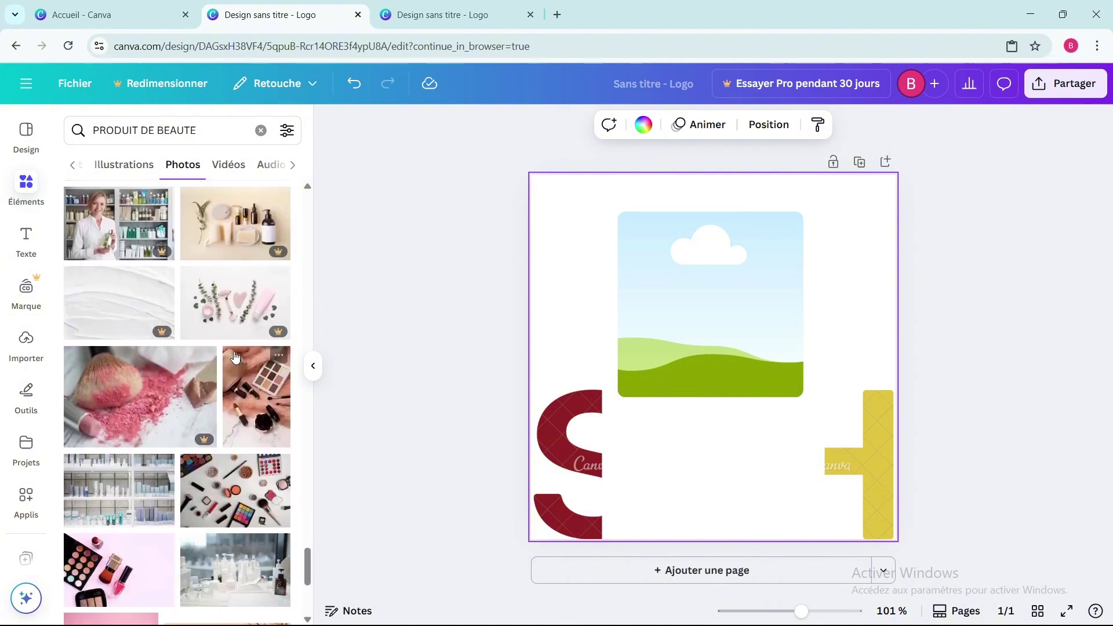
scroll(234, 356, "down", 4)
left_click_drag(203, 261, 638, 319)
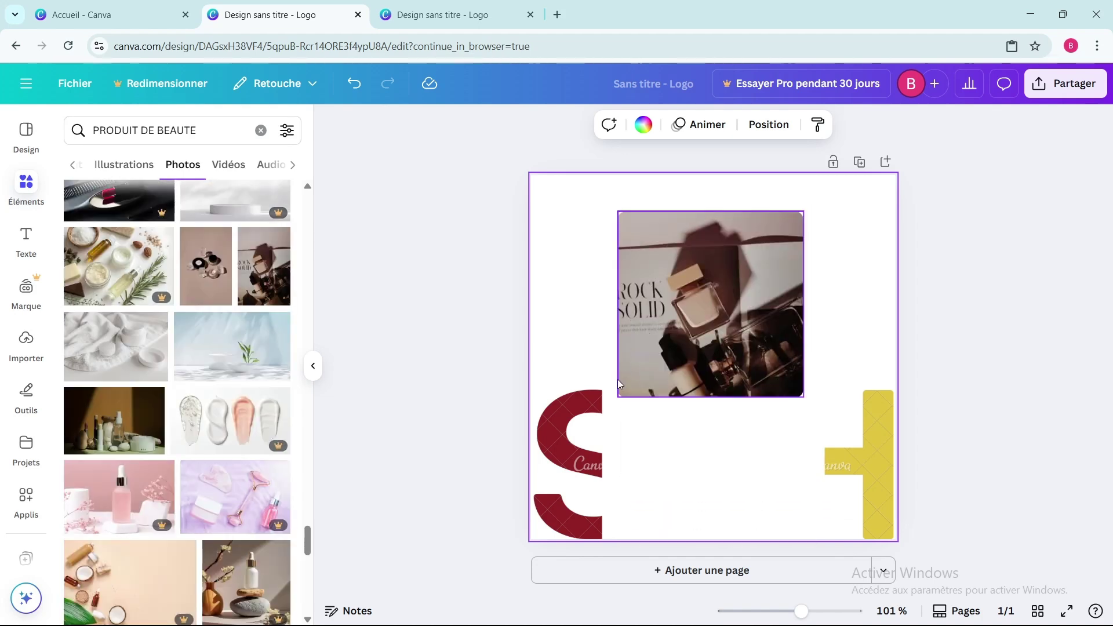
Step: Delete the dark red S and the yellow H, and enlarge the framed photo slightly towards the page's top edge
right_click(572, 443)
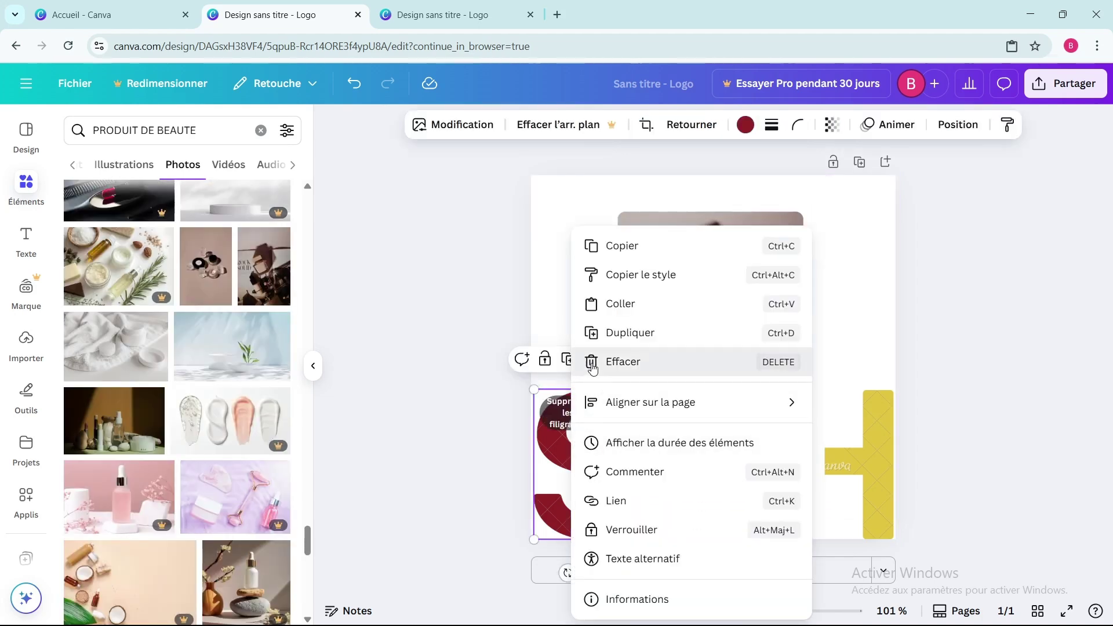
left_click(624, 361)
left_click(846, 456)
key("Delete")
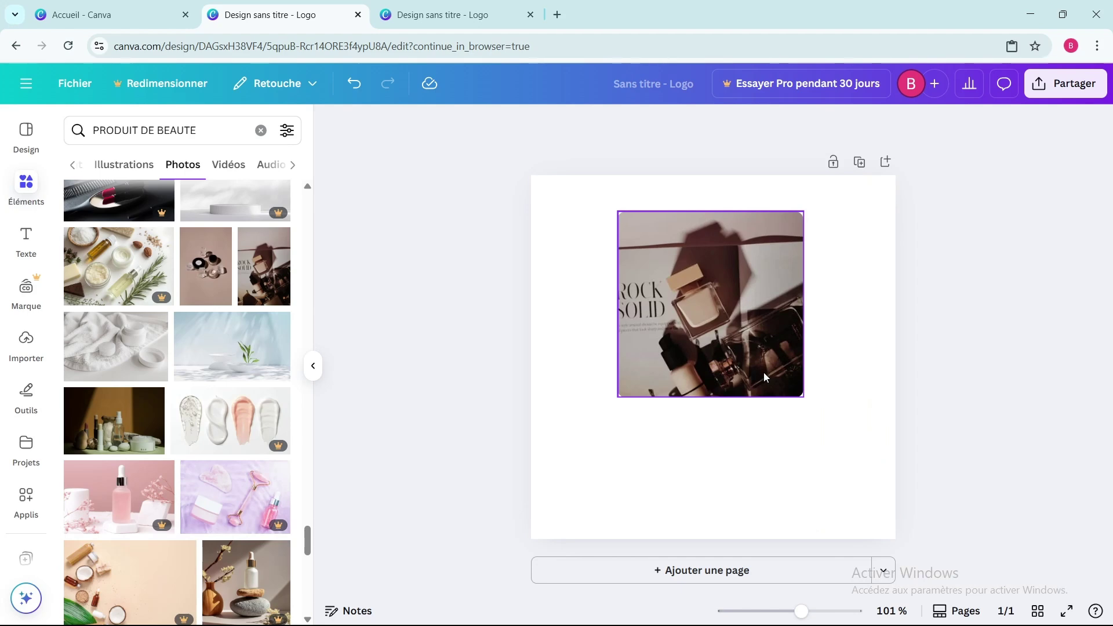
left_click(754, 360)
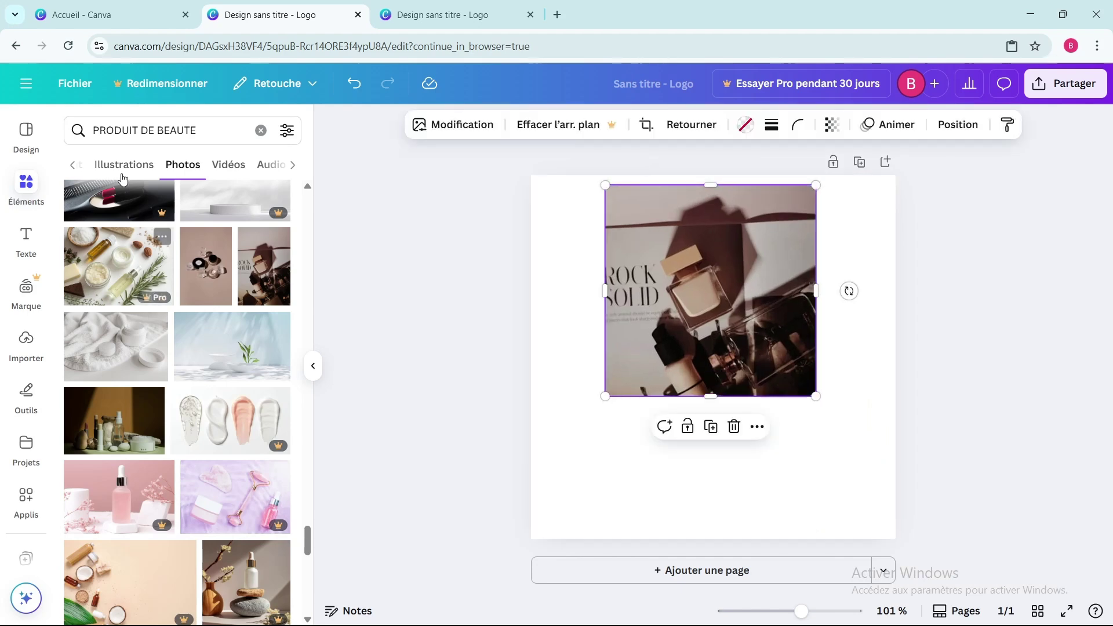
Step: Add the pink neon "GLOW" text style, place it below the photo, and replace its wording with "RS"
left_click(26, 238)
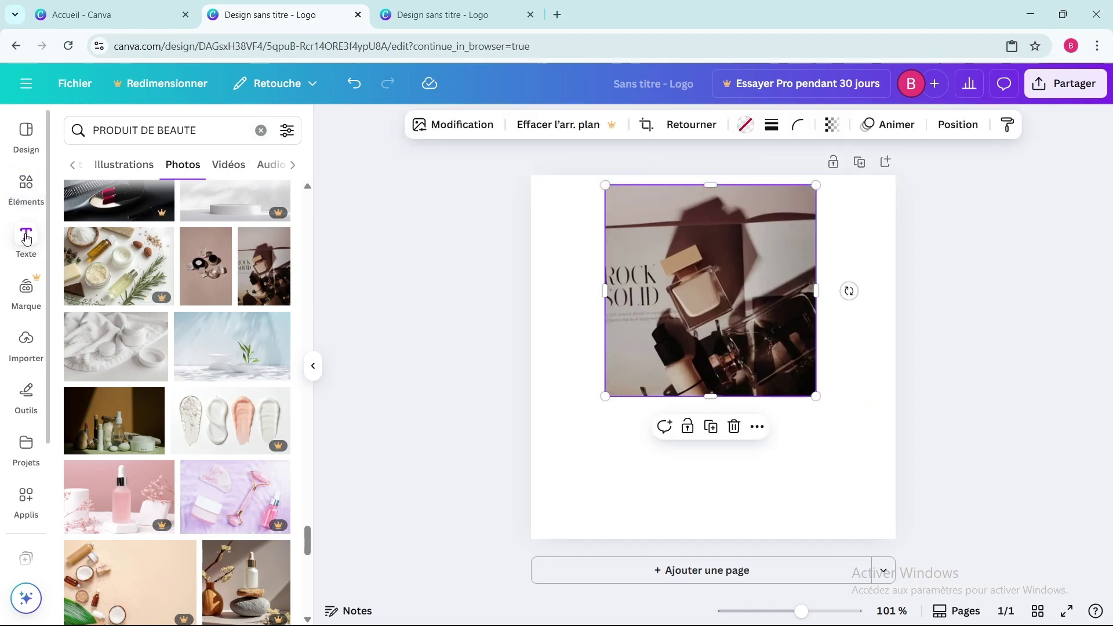
left_click(129, 363)
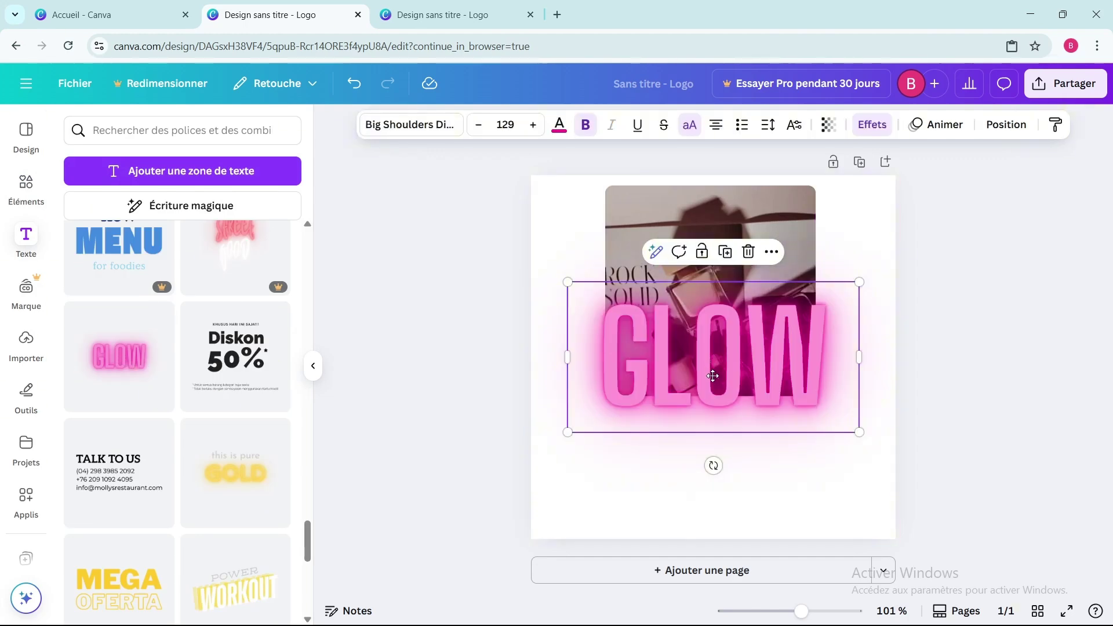
left_click_drag(714, 371, 702, 459)
double_click(703, 460)
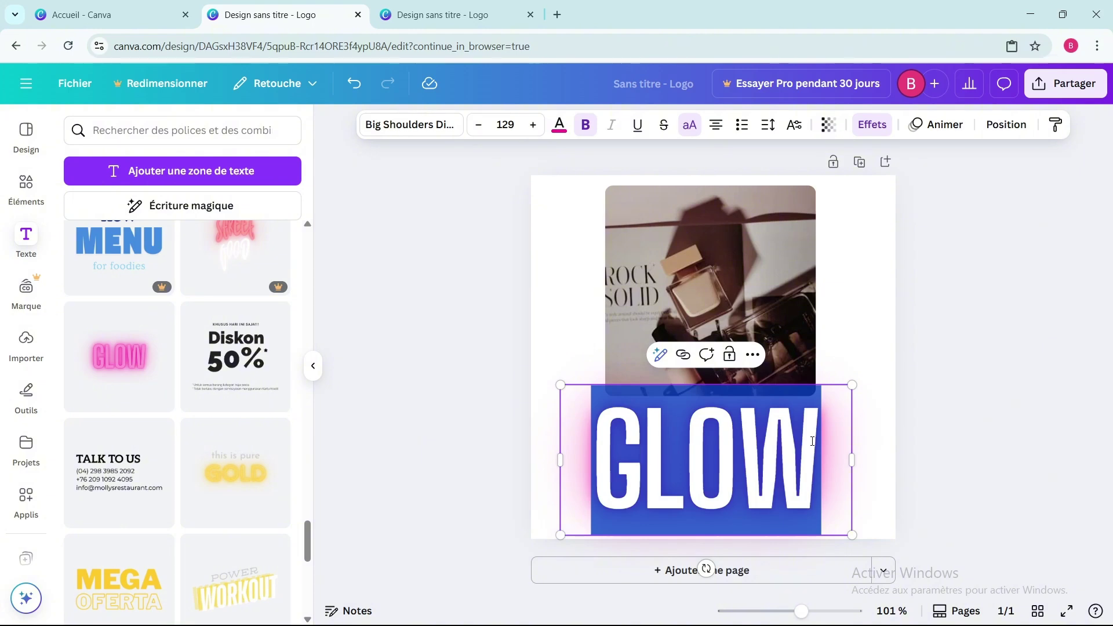
type("RS")
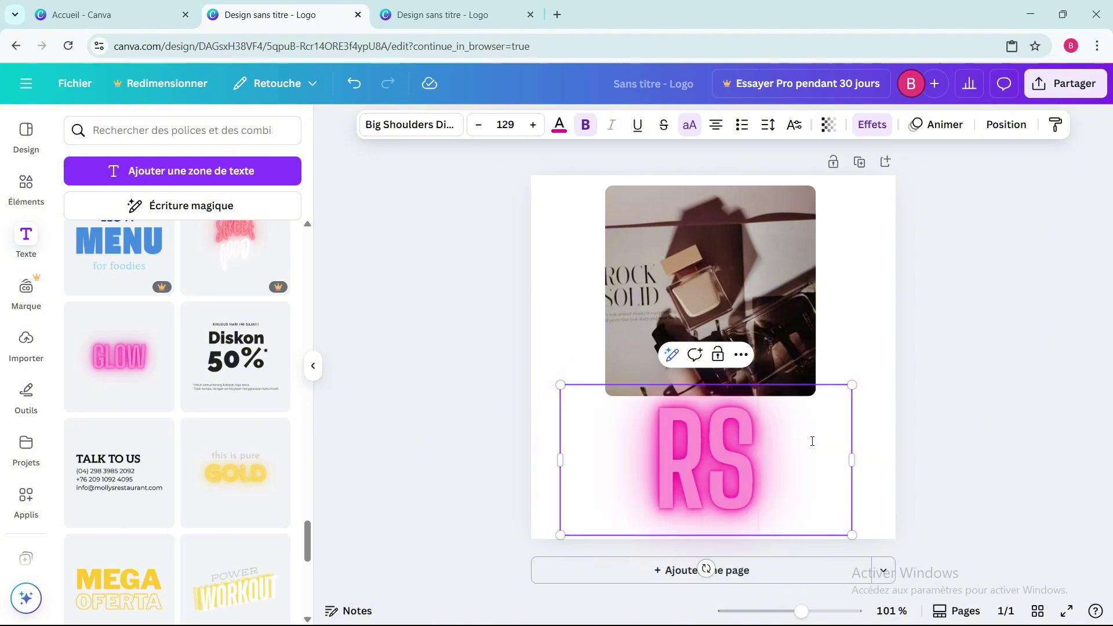
Step: Enlarge the RS text to font size 227 so that it overlaps the lower part of the photo
left_click_drag(872, 372, 963, 326)
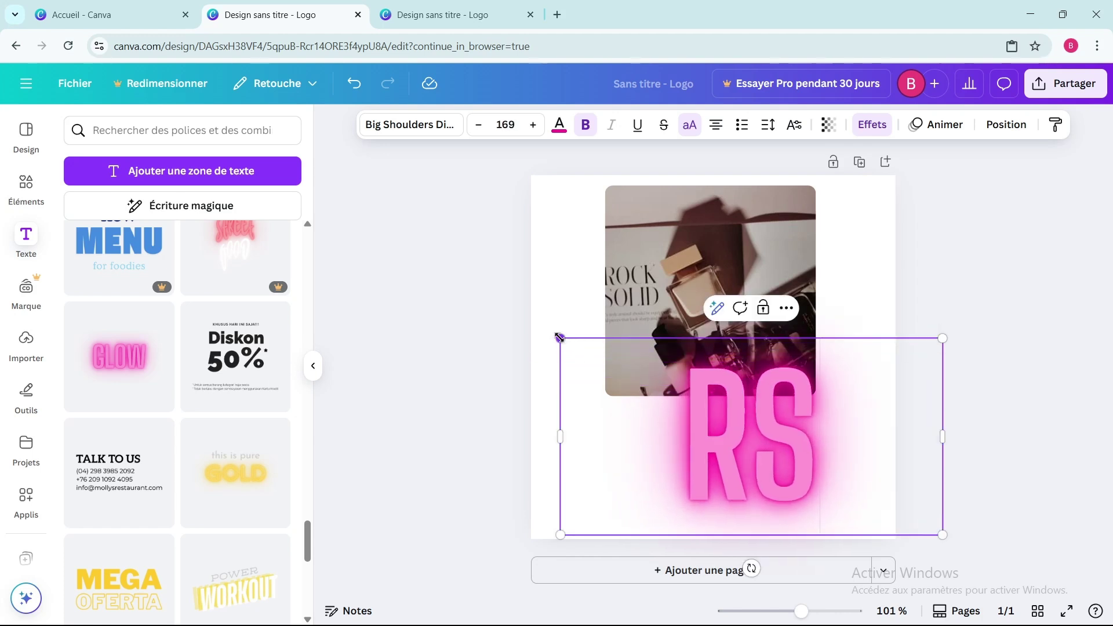
left_click_drag(559, 338, 456, 285)
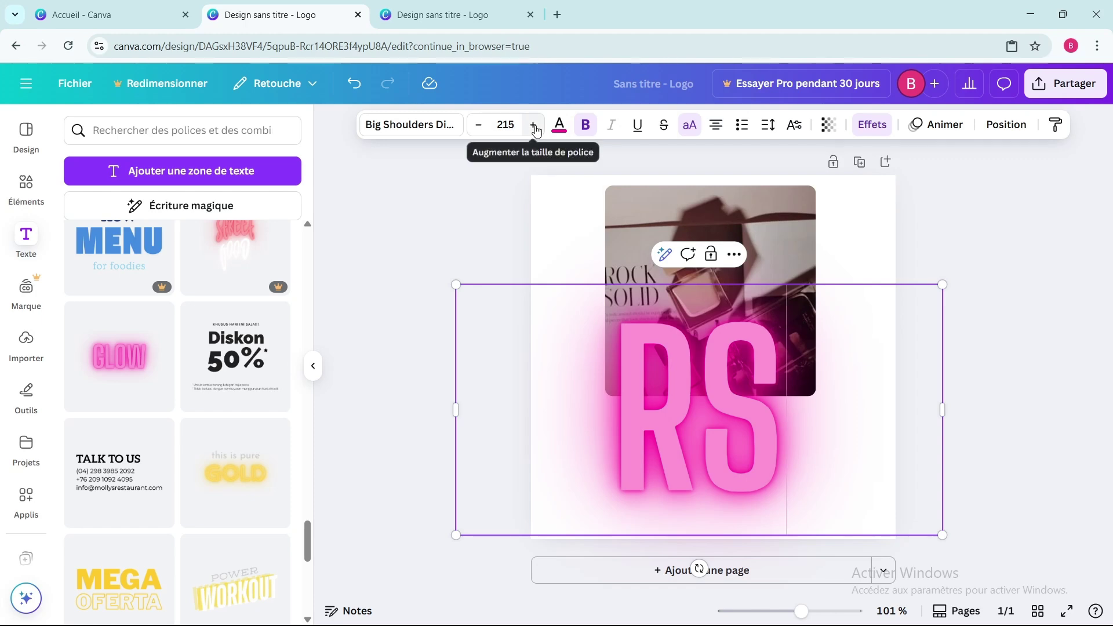
left_click(533, 125)
Step: Change the font of the RS text to Shrikhand
left_click(410, 125)
scroll(215, 360, "down", 6)
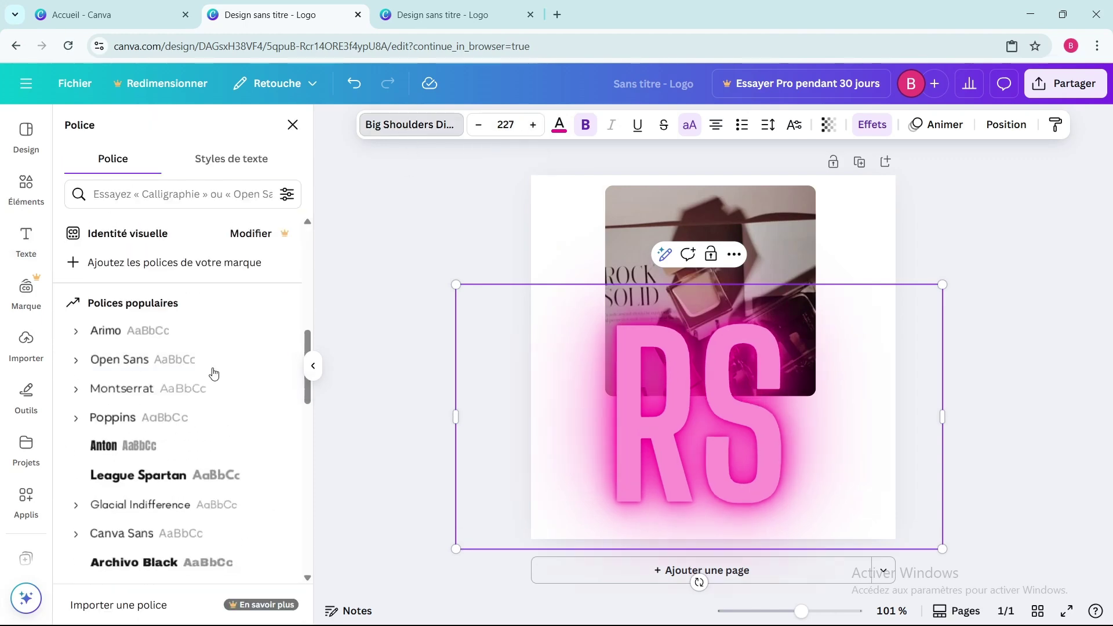
scroll(214, 371, "down", 5)
left_click(215, 368)
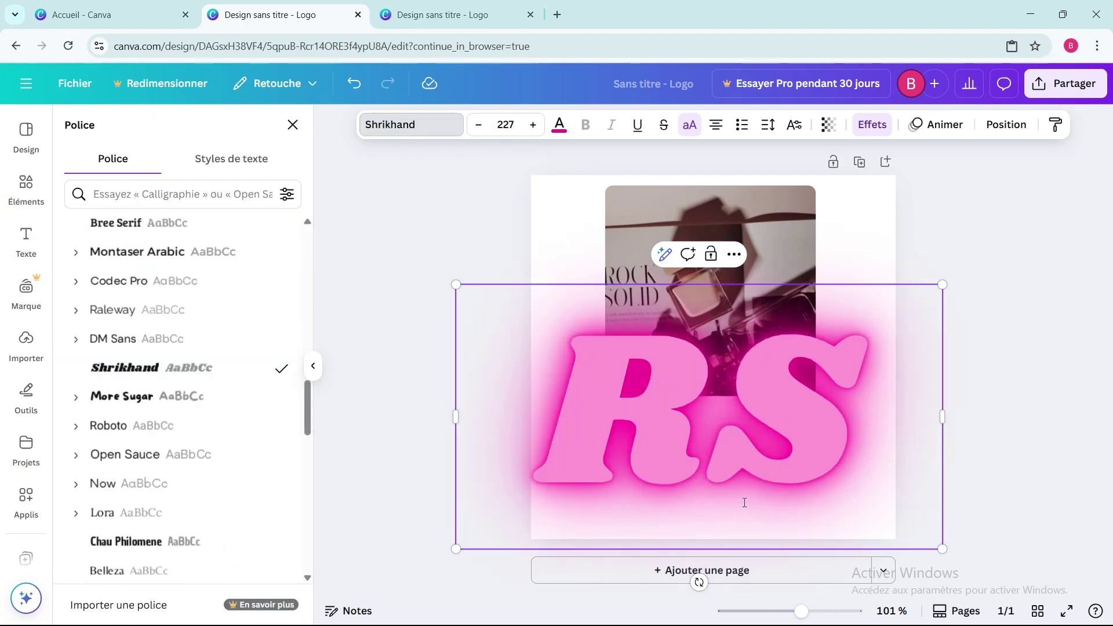
Step: Tilt the RS text diagonally upwards across the photo and recolour it with the default solid pink
left_click_drag(699, 583, 774, 497)
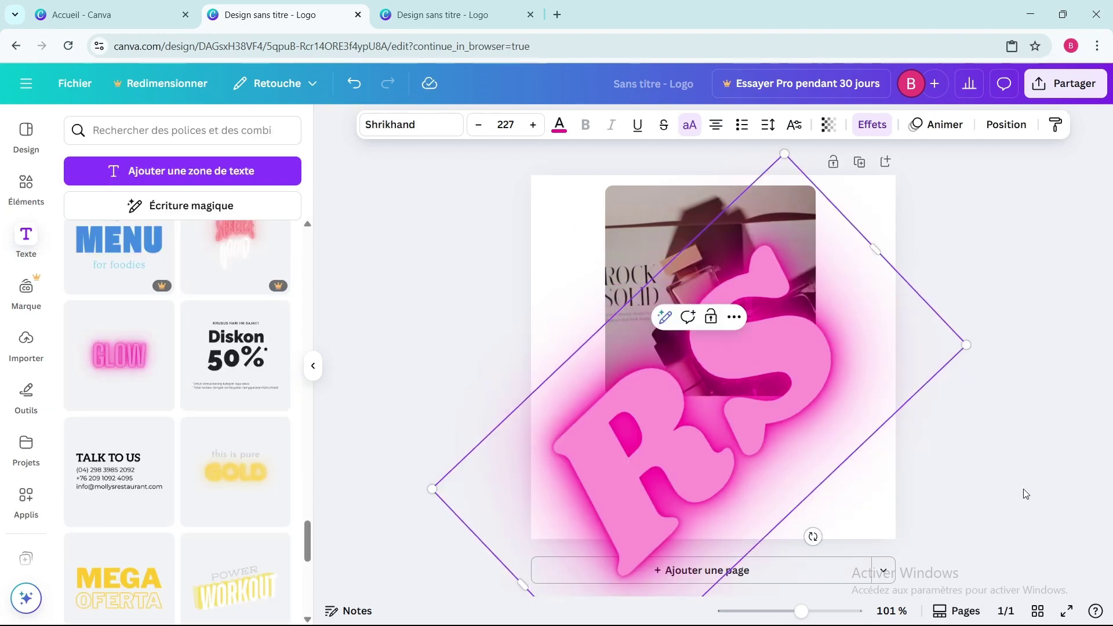
left_click_drag(760, 441, 798, 378)
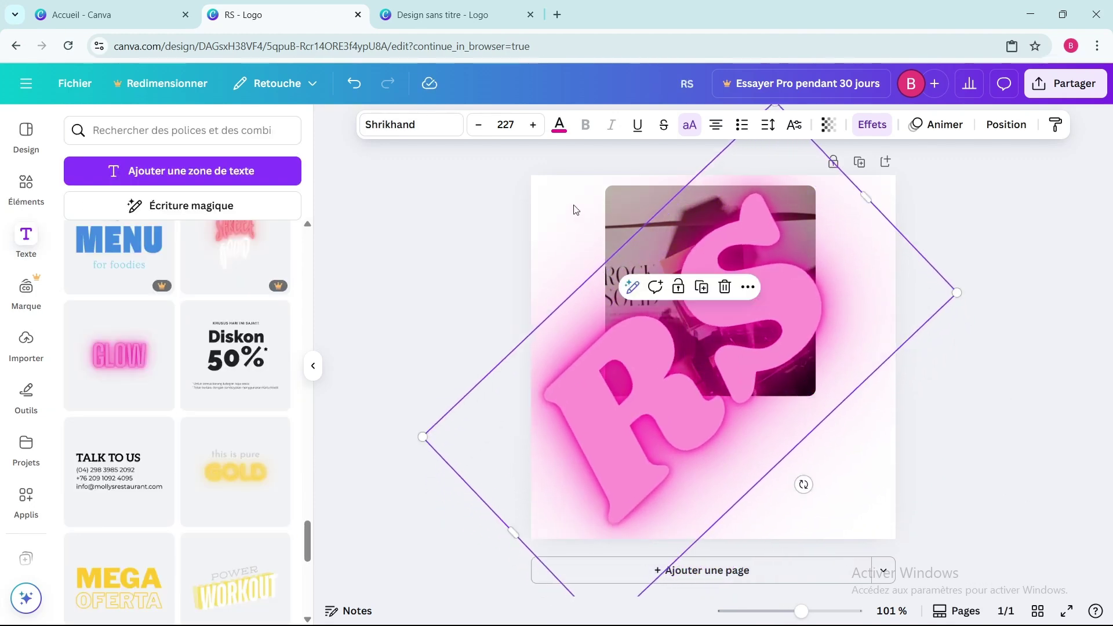
left_click(559, 124)
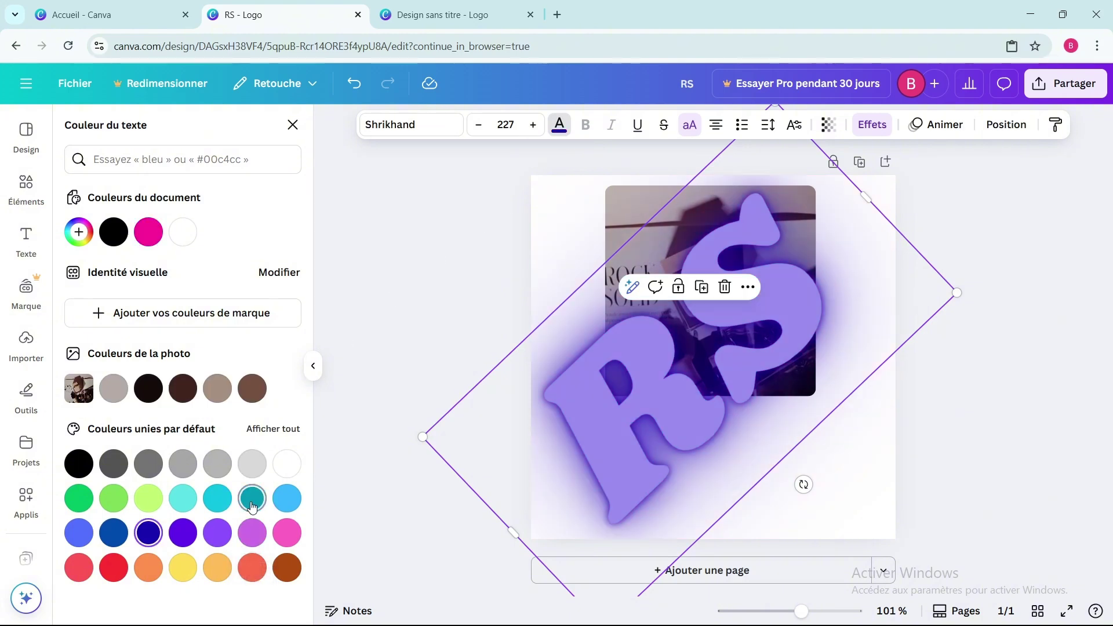
left_click(287, 533)
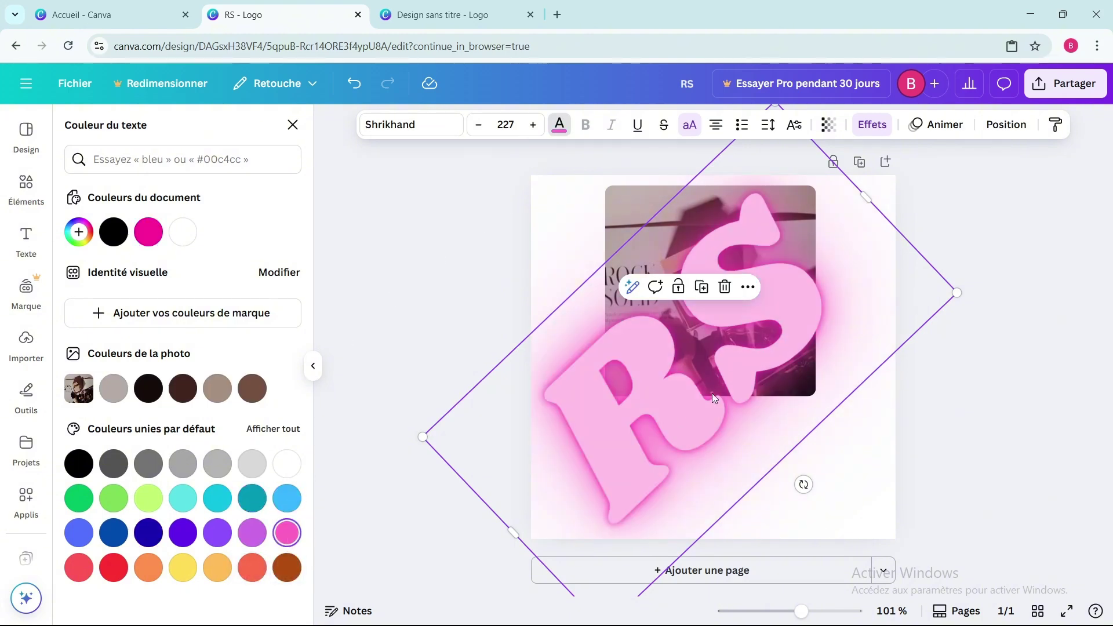
Step: Shift the RS text slightly up and to the right, and set its font size to 237
left_click_drag(712, 367, 736, 352)
left_click(532, 124)
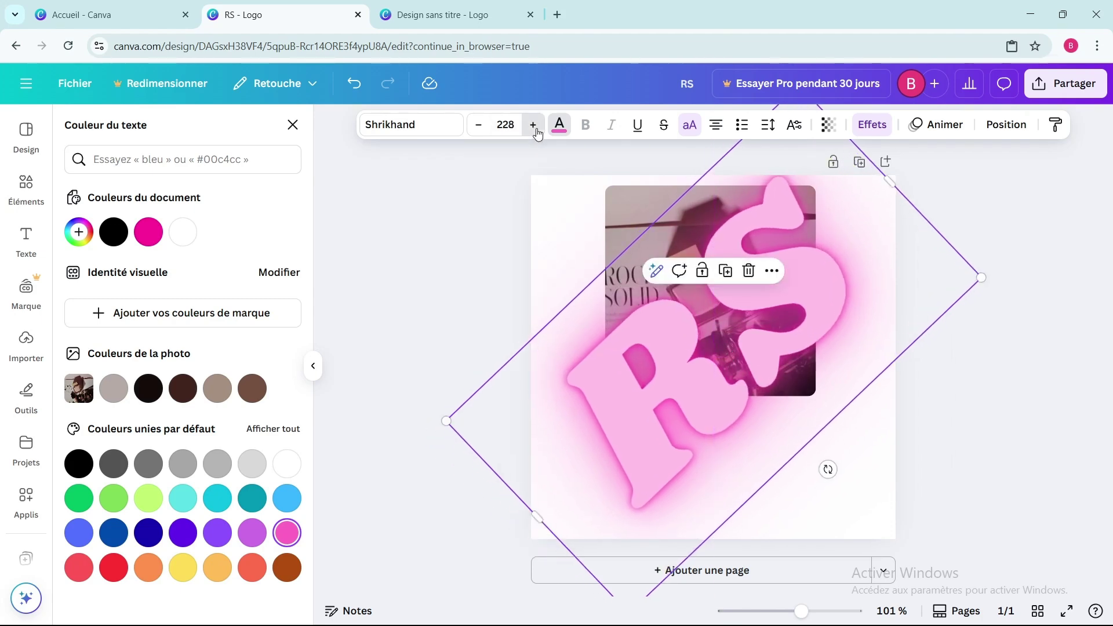
left_click(532, 125)
Step: Lower the transparency value of the RS text to about 44 so the photo shows through the letters
left_click(830, 125)
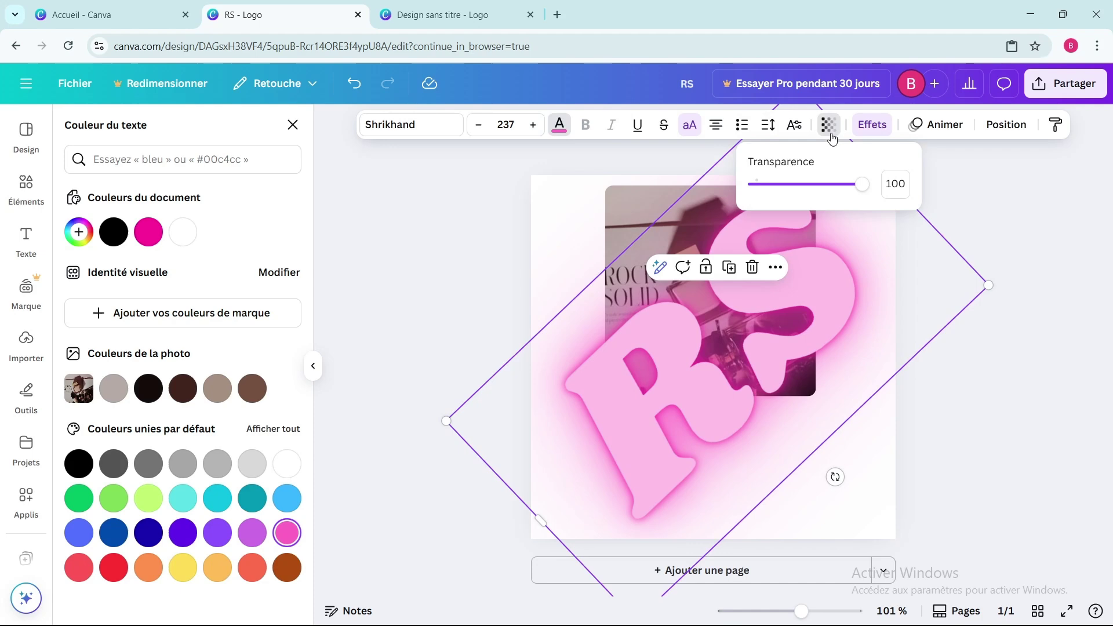
left_click(803, 185)
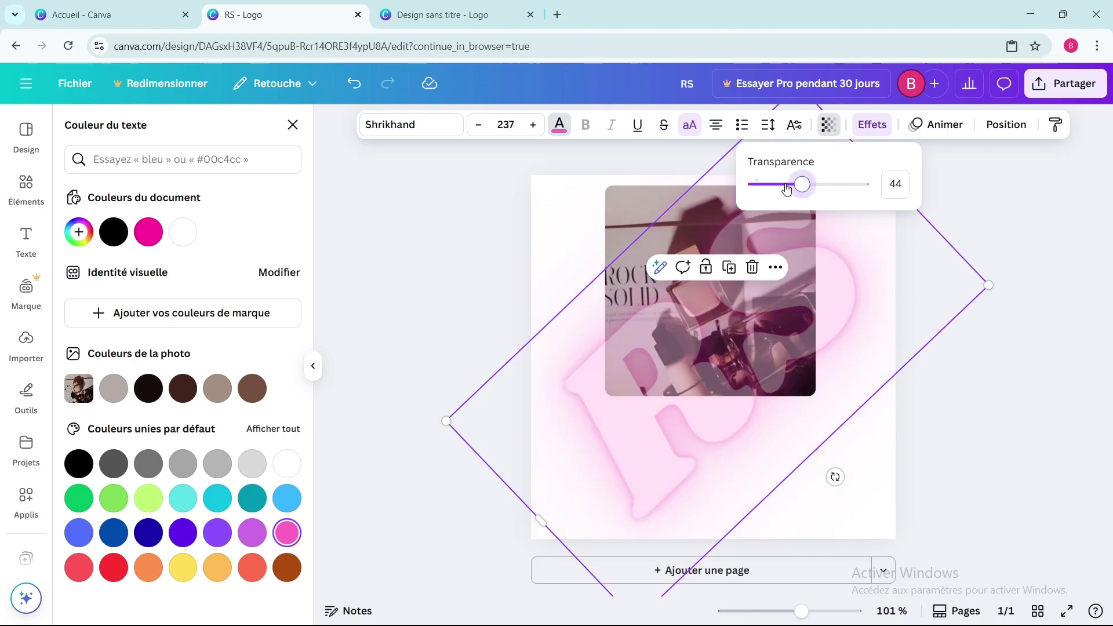
left_click_drag(786, 190, 786, 186)
left_click(805, 189)
left_click(944, 461)
left_click(955, 456)
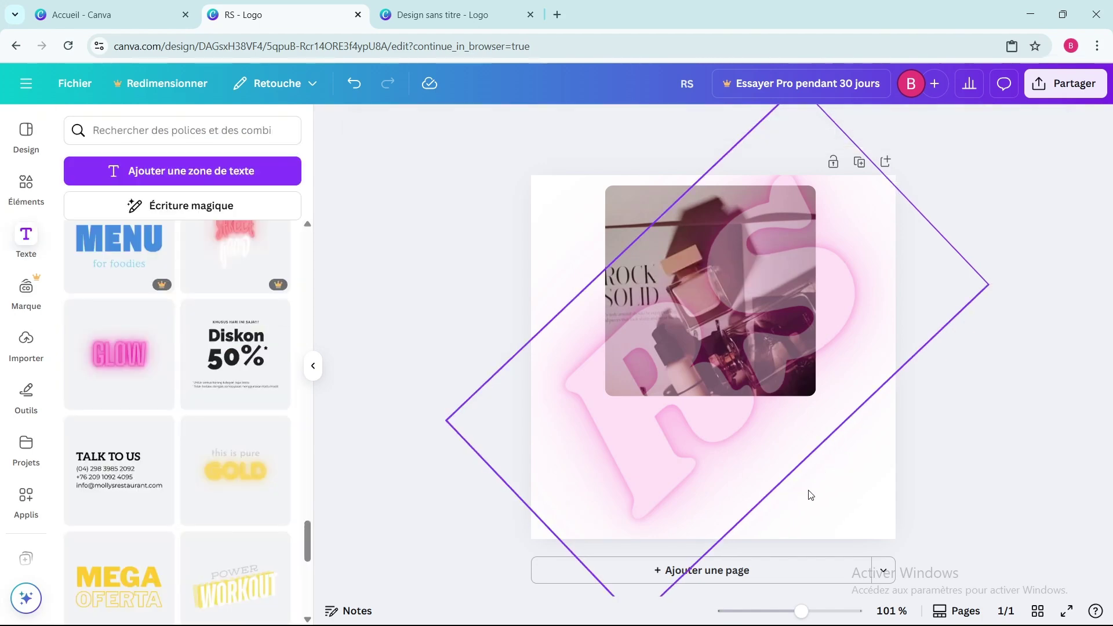
Step: Change the page background to the light tan colour from Palette 2
left_click(841, 507)
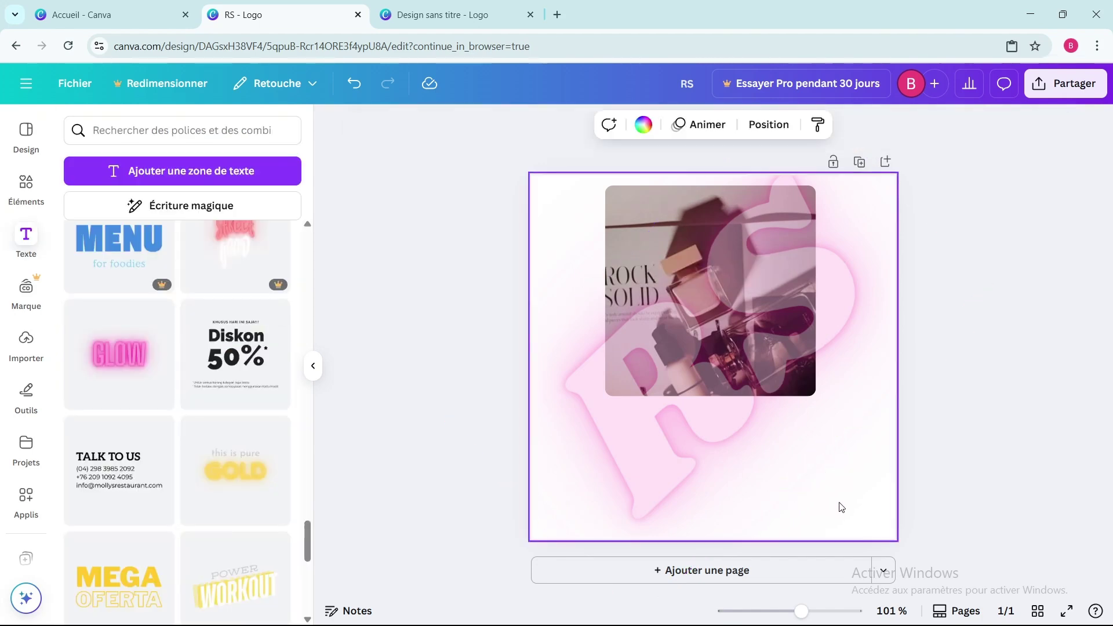
left_click(644, 124)
left_click(186, 381)
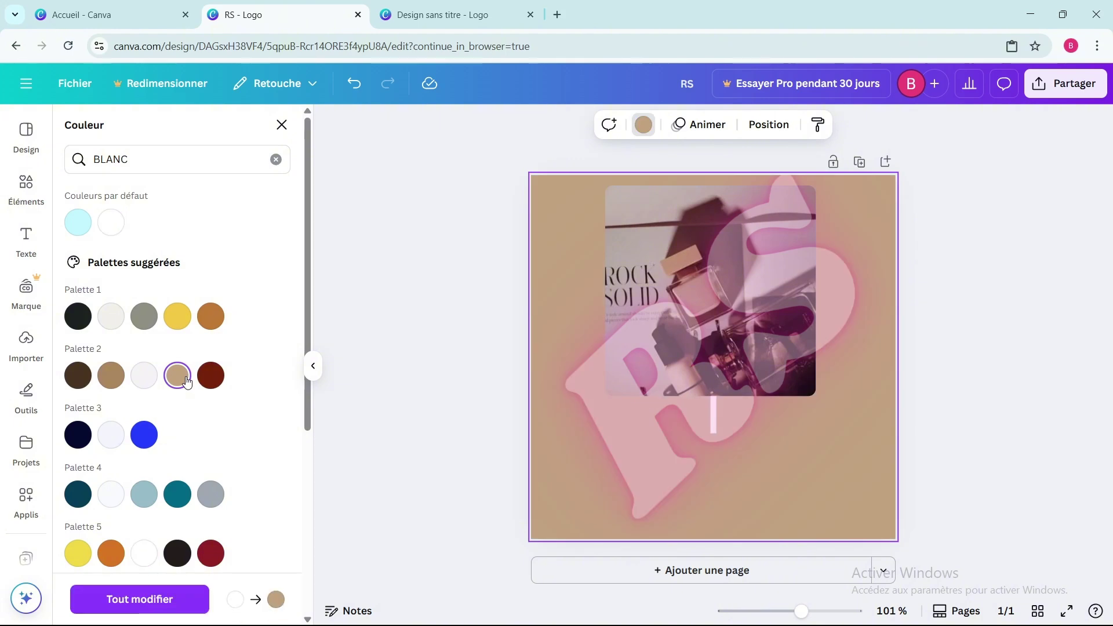
left_click(956, 429)
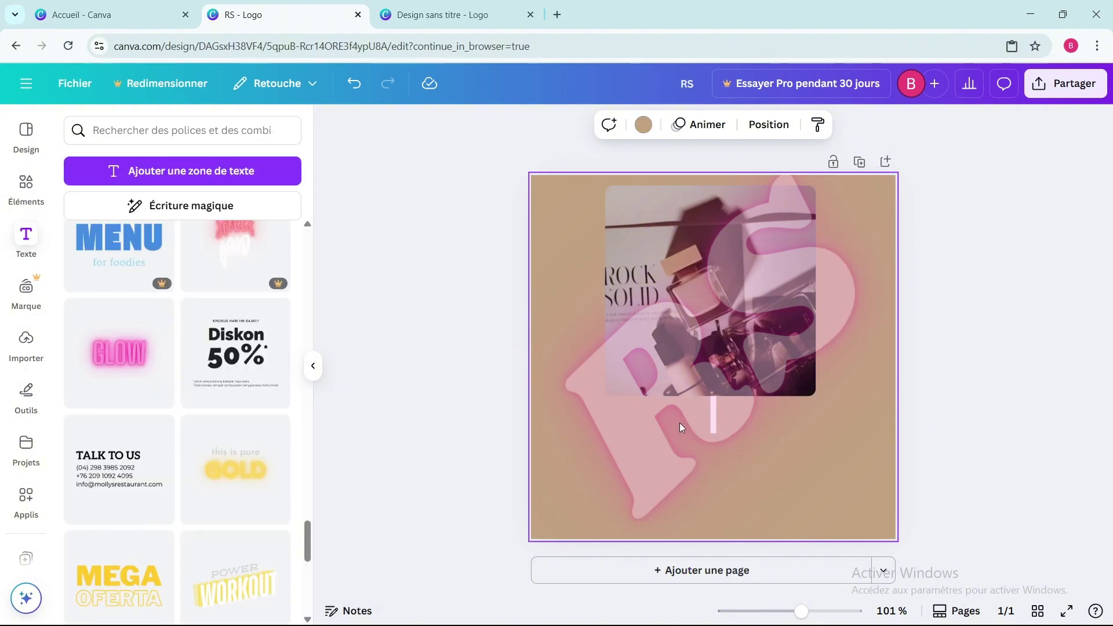
Step: Add a second page and set its background to the default white
left_click(691, 572)
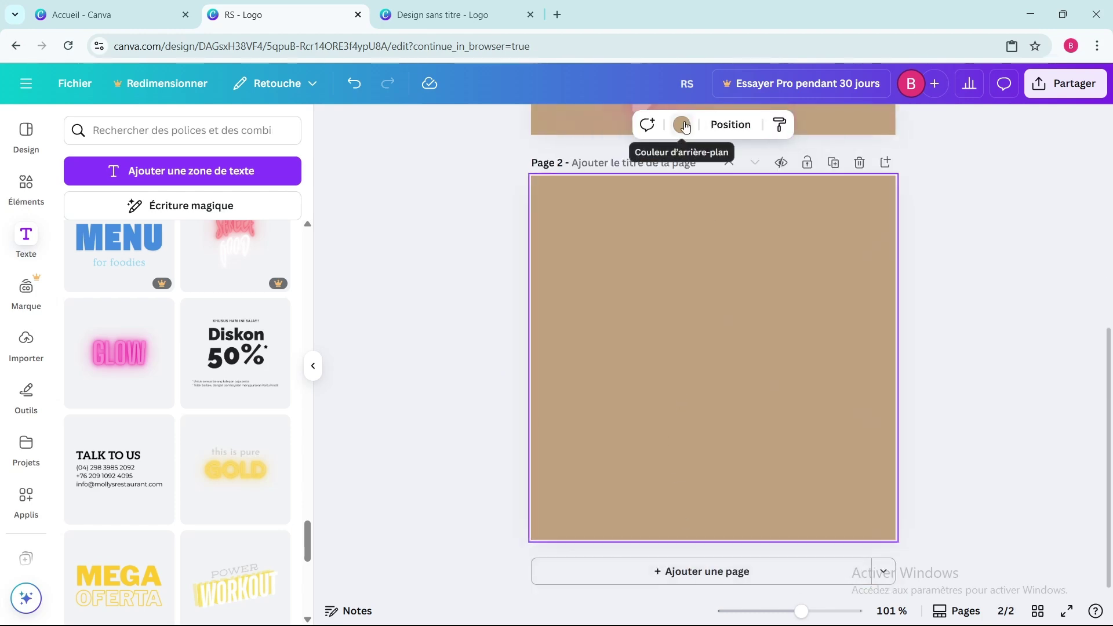
left_click(682, 124)
left_click(105, 227)
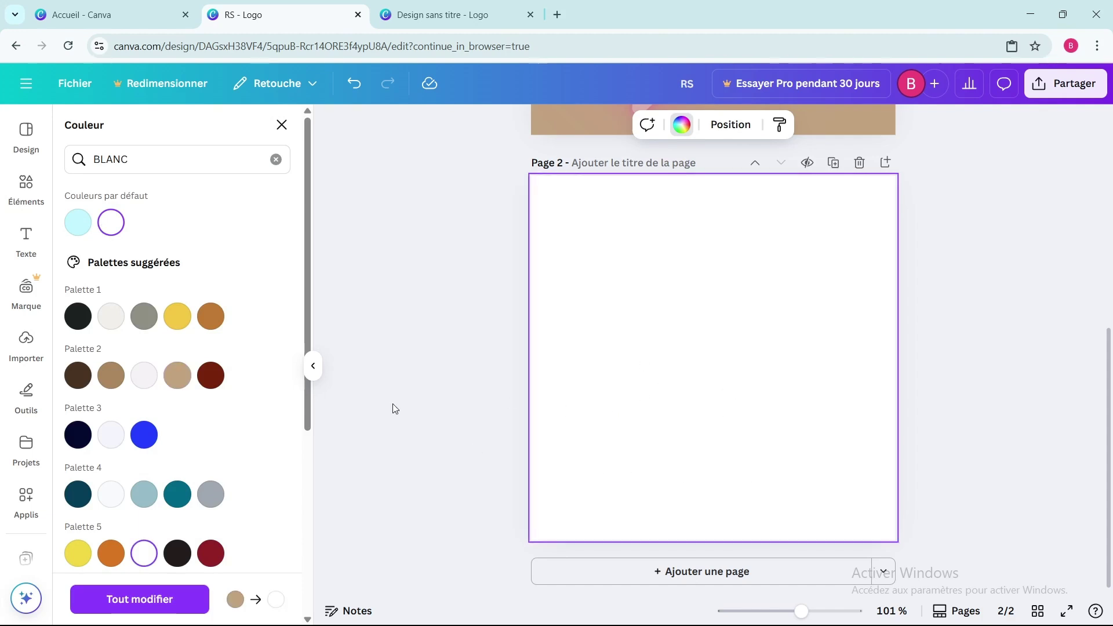
Step: Draw a large freehand S-like stroke with the red marker on page 2 and remove it with the eraser
left_click(26, 392)
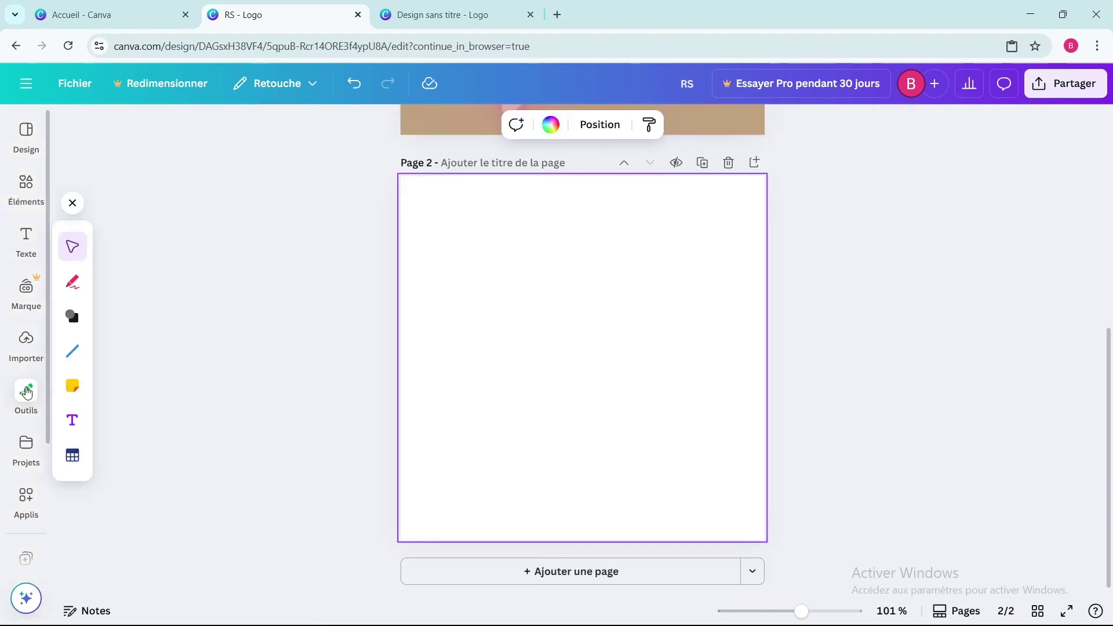
left_click(72, 282)
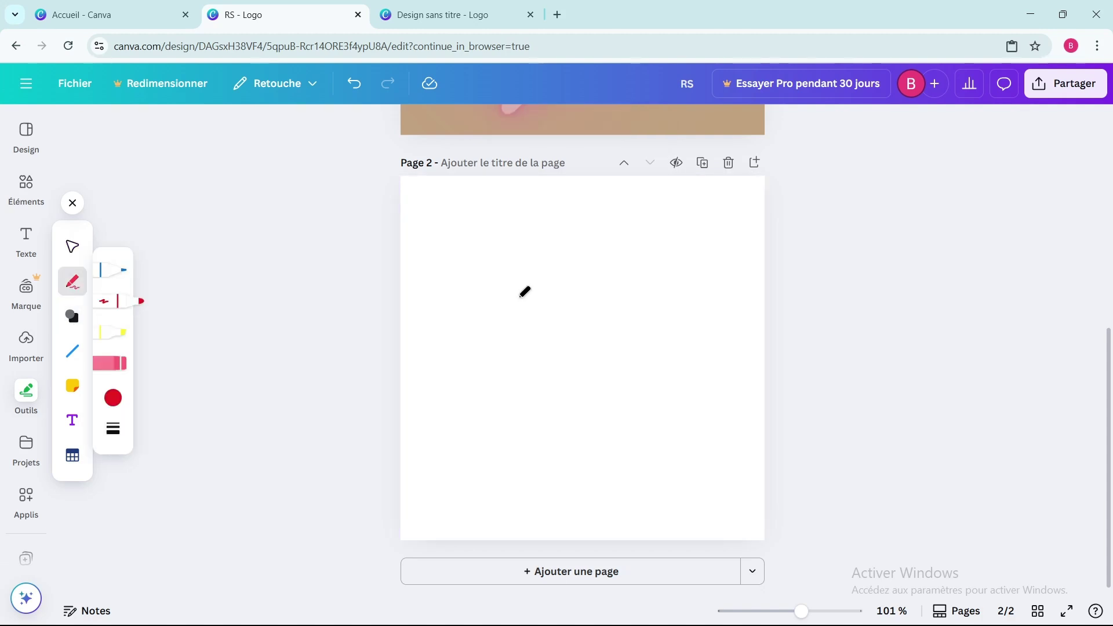
mouse_move(521, 295)
left_mouse_down()
mouse_move(606, 237)
mouse_move(525, 209)
mouse_move(474, 238)
mouse_move(597, 421)
mouse_move(534, 451)
mouse_move(495, 404)
mouse_move(611, 417)
mouse_move(519, 296)
left_mouse_up()
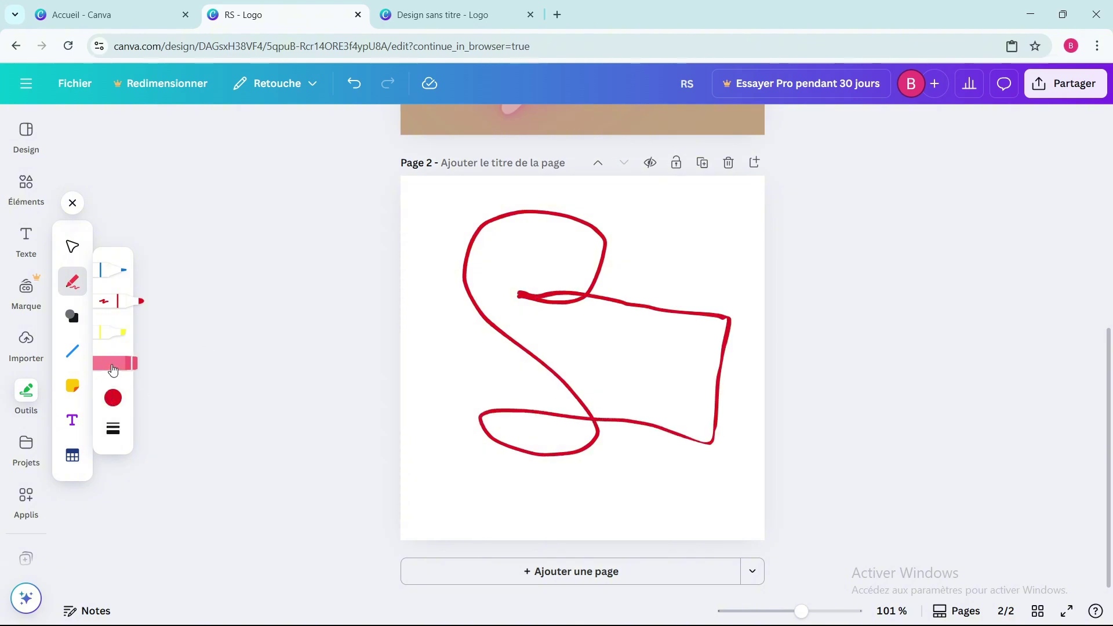
left_click(113, 367)
left_click_drag(562, 301, 571, 291)
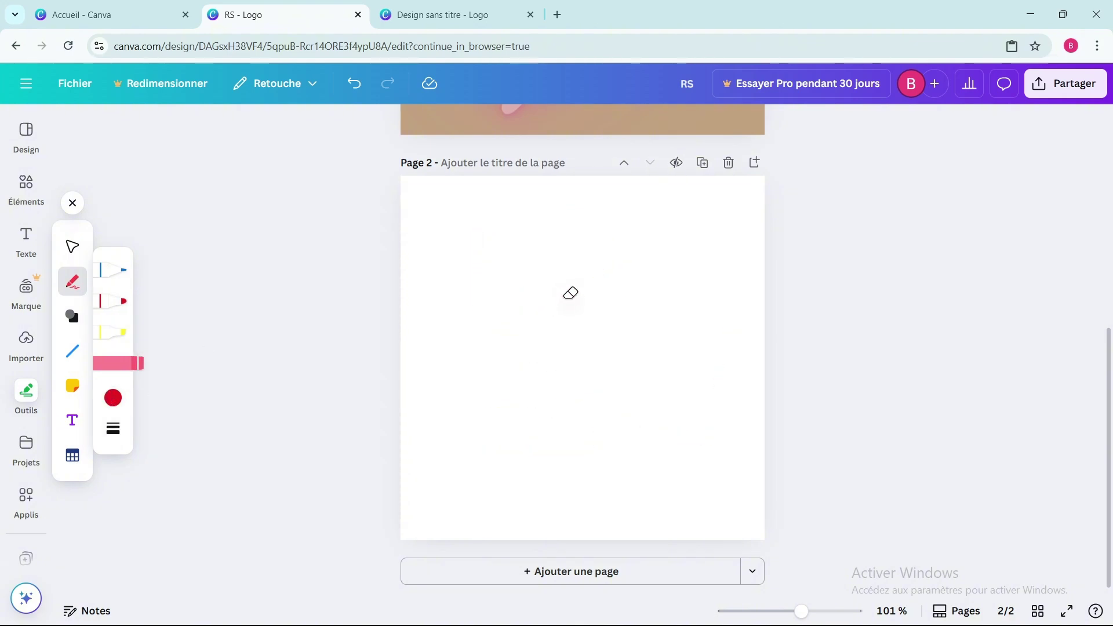
Step: Insert a tan pentagon on page 2 and enlarge it around the middle of the page
key("ctrl+v")
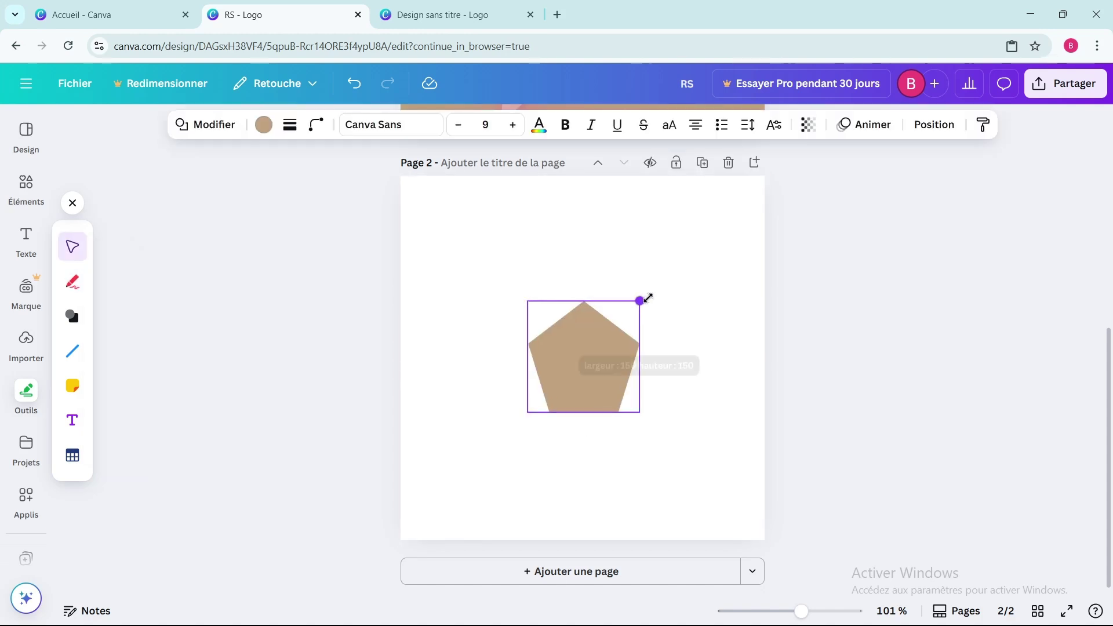
left_click_drag(648, 298, 681, 265)
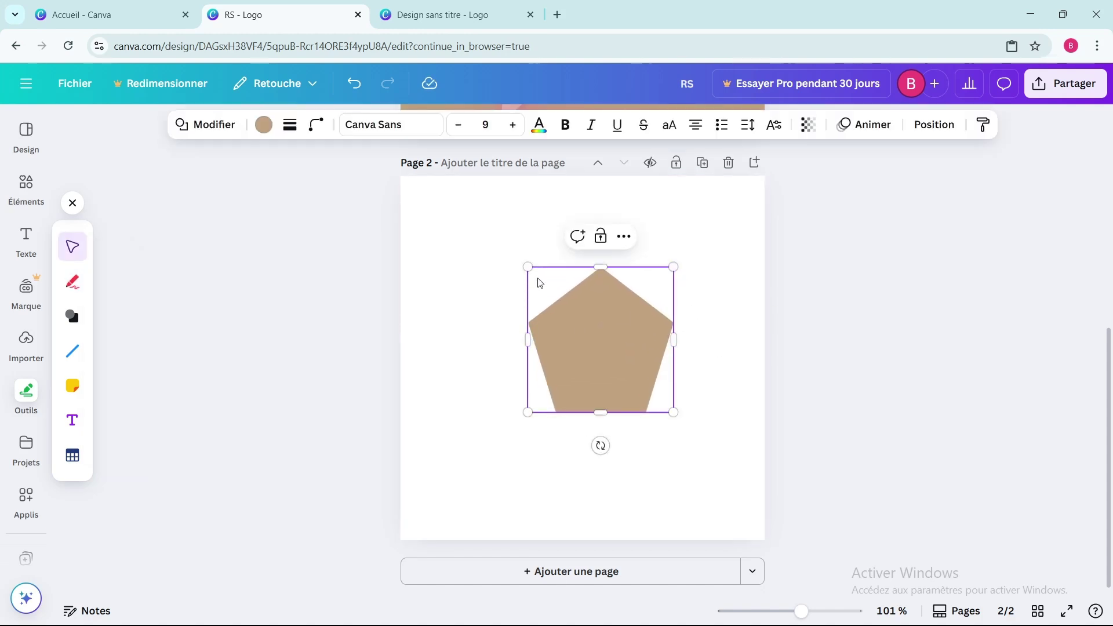
left_click_drag(531, 268, 498, 237)
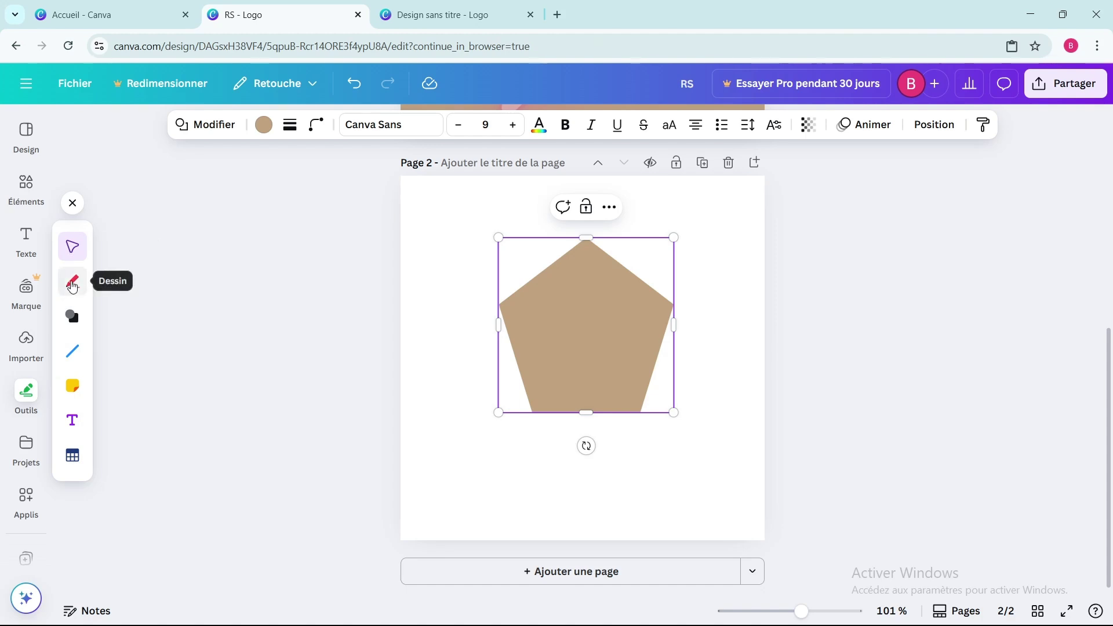
Step: Draw a blue pen star and wavy red marker lines around it on the pentagon, and leave drawing mode
left_click(72, 284)
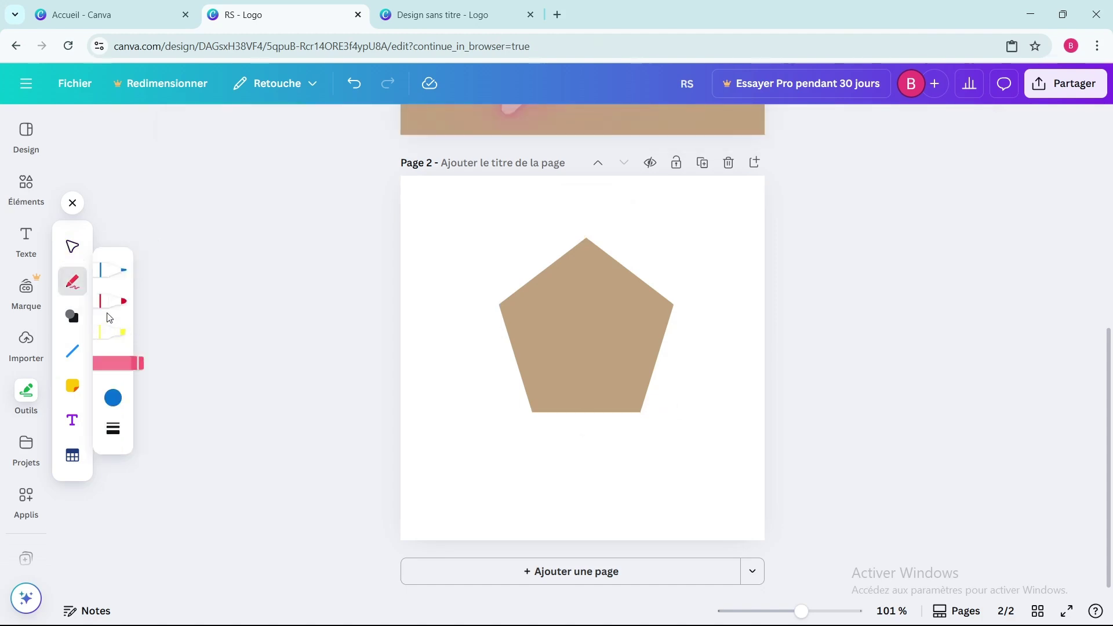
left_click_drag(515, 360, 516, 360)
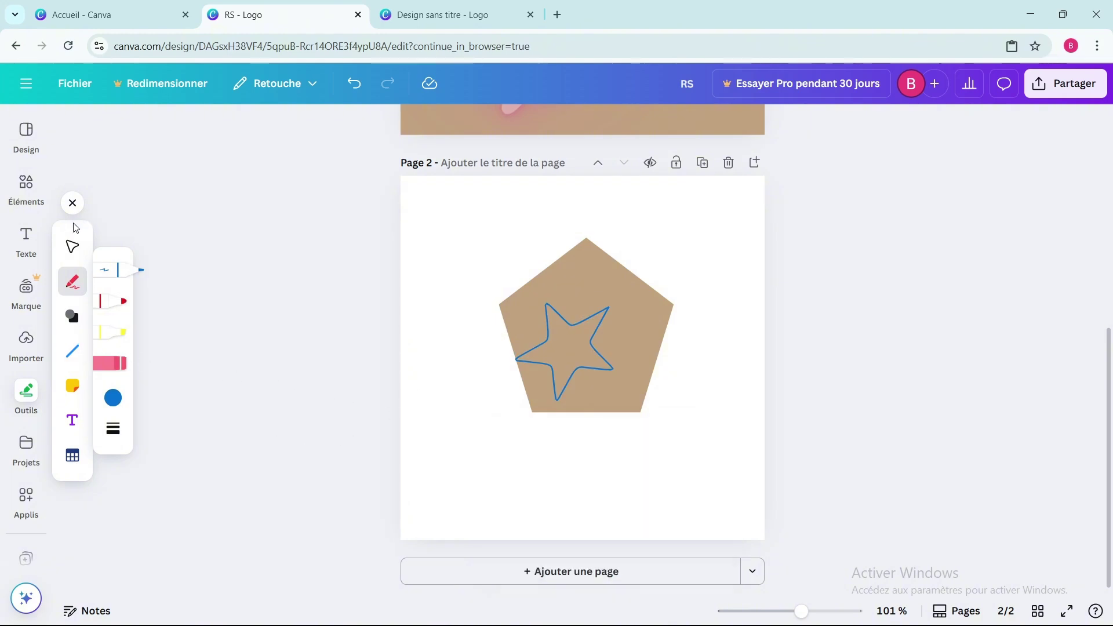
left_click(118, 307)
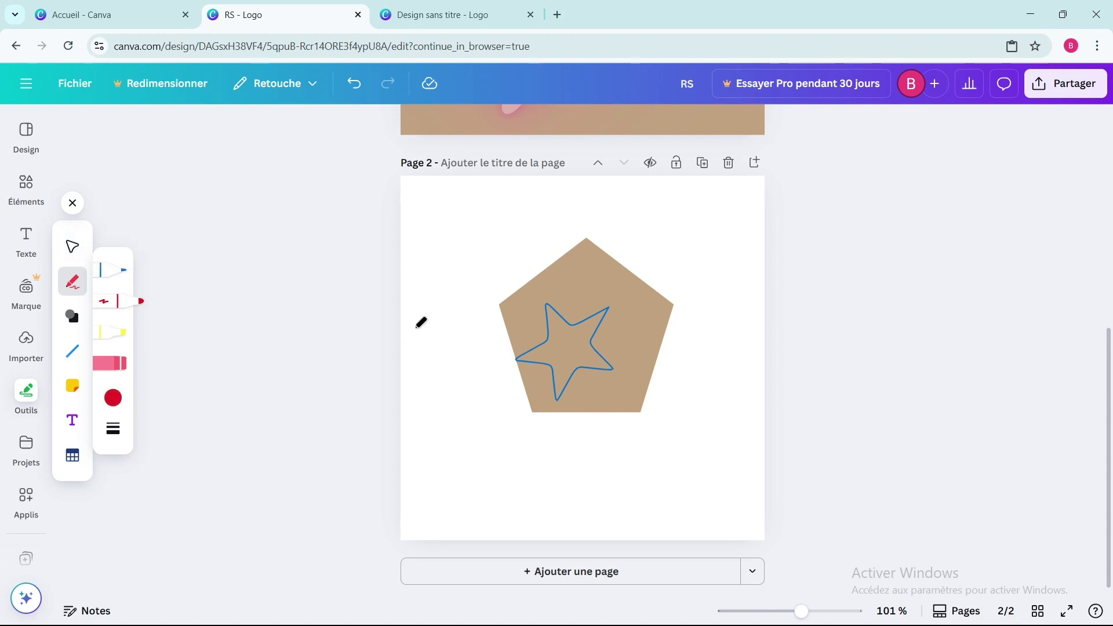
left_click_drag(585, 268, 562, 400)
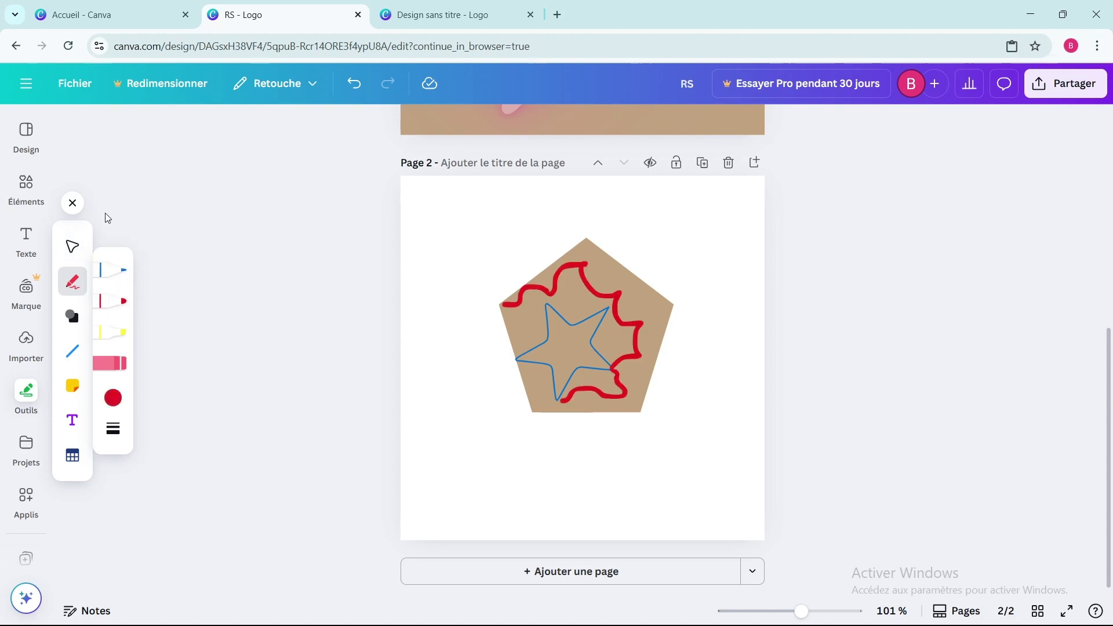
left_click(72, 203)
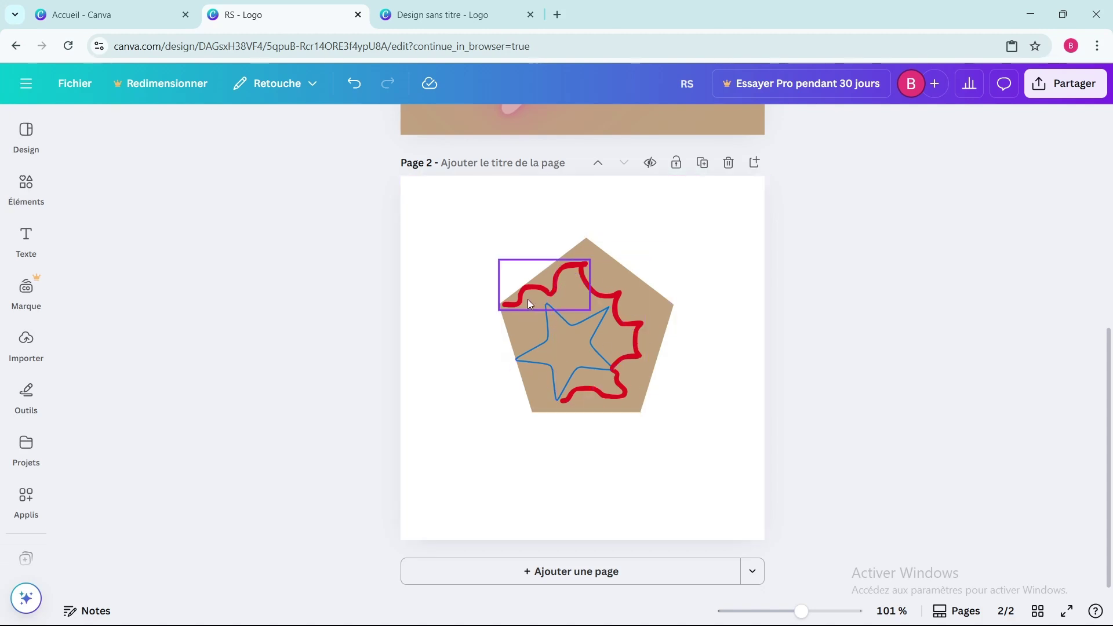
left_click(26, 244)
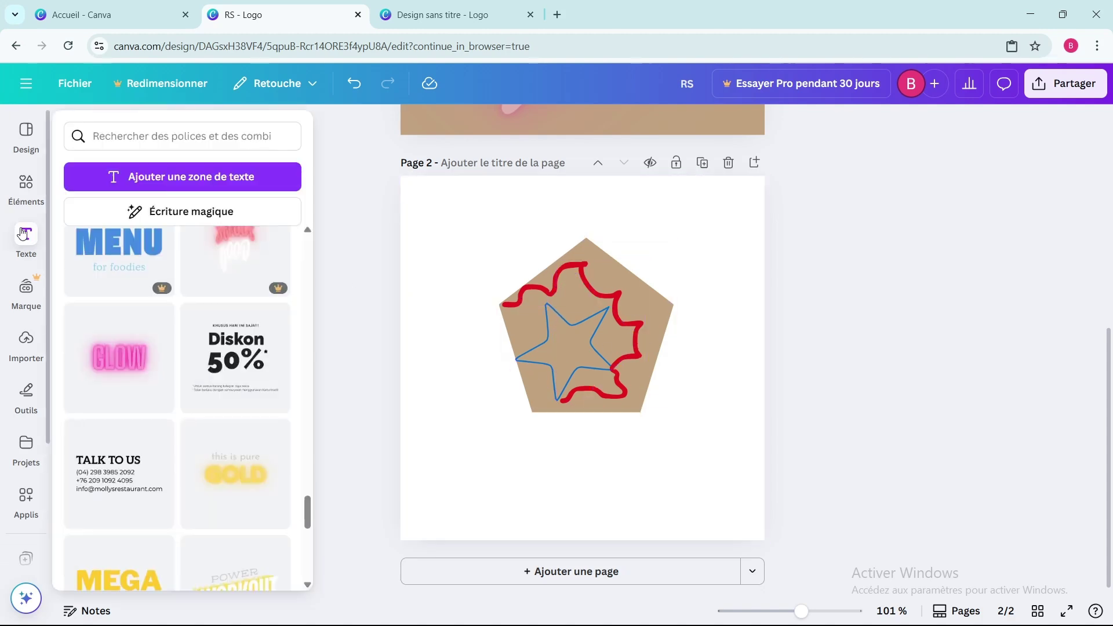
left_click(26, 184)
left_click(28, 132)
scroll(196, 336, "down", 7)
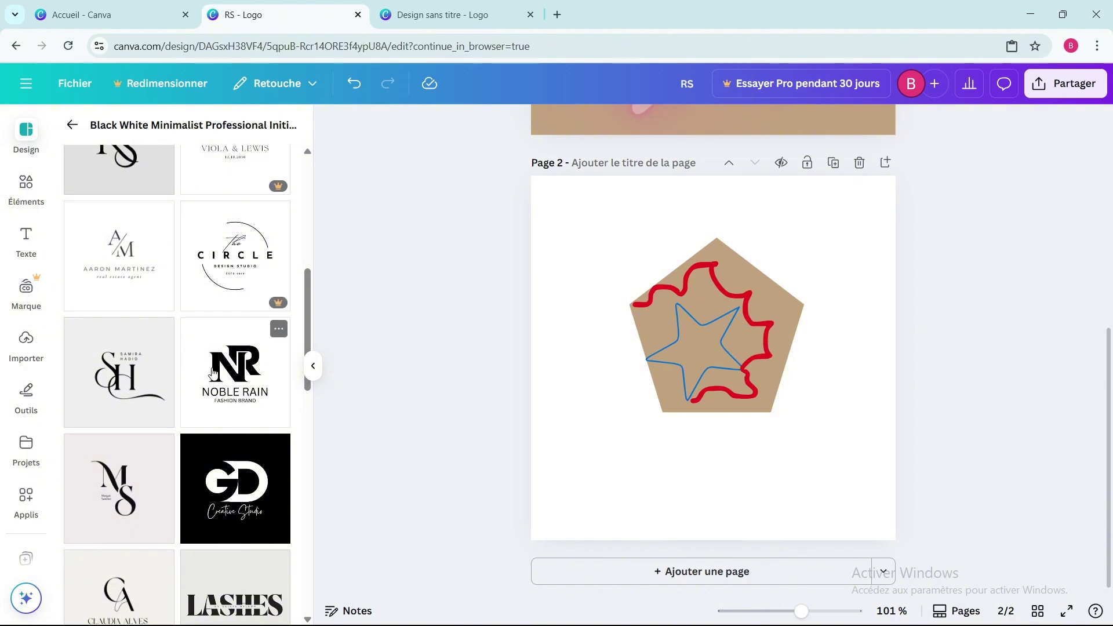
scroll(239, 372, "up", 6)
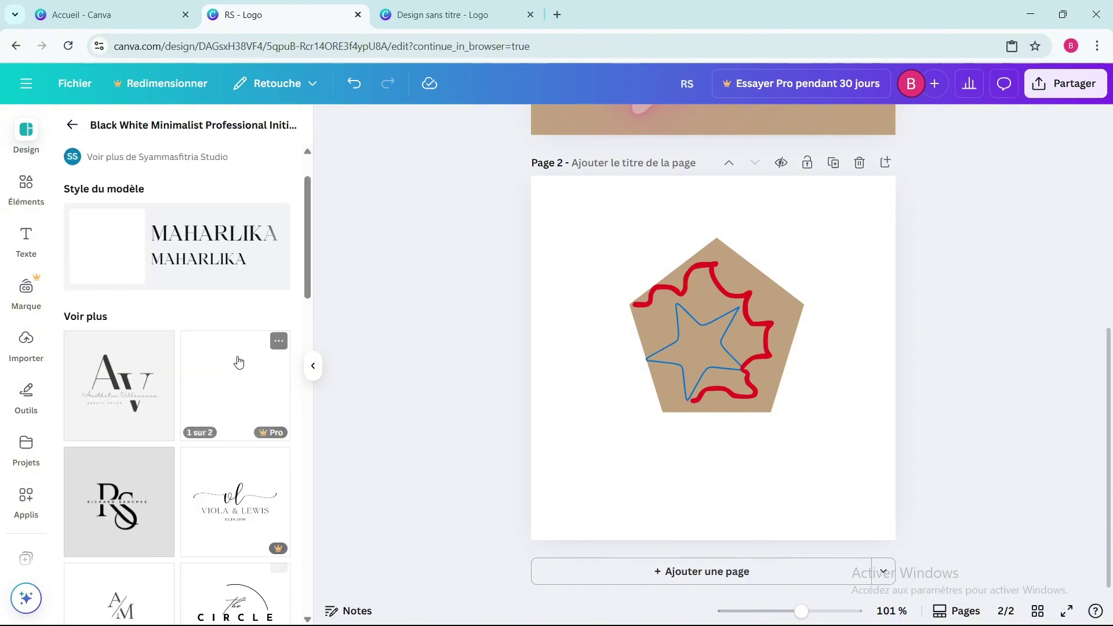
right_click(593, 242)
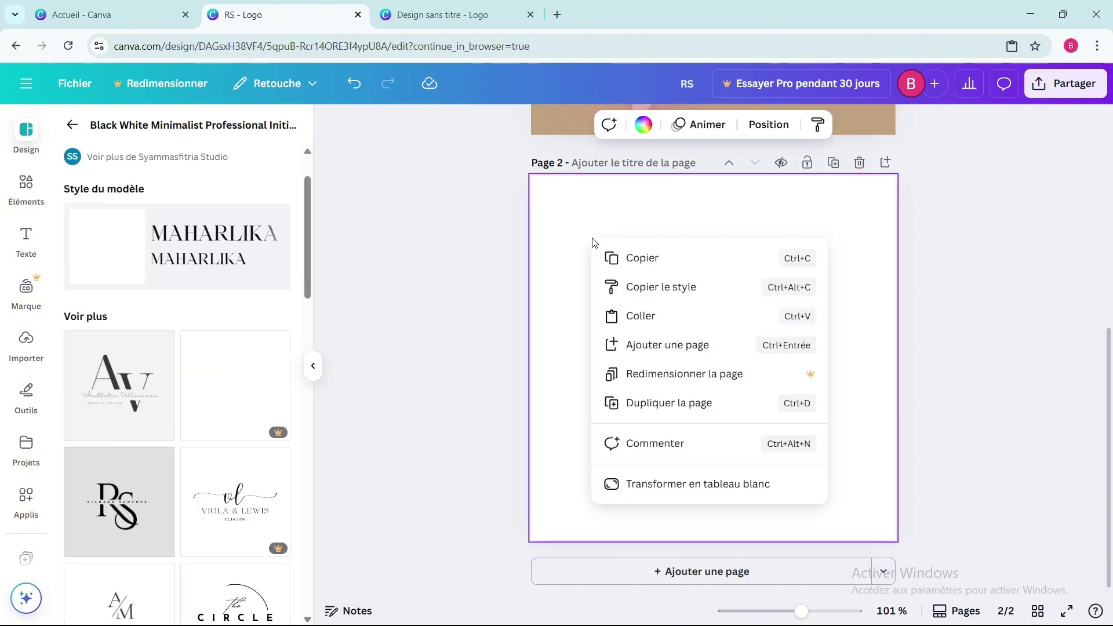
key("Escape")
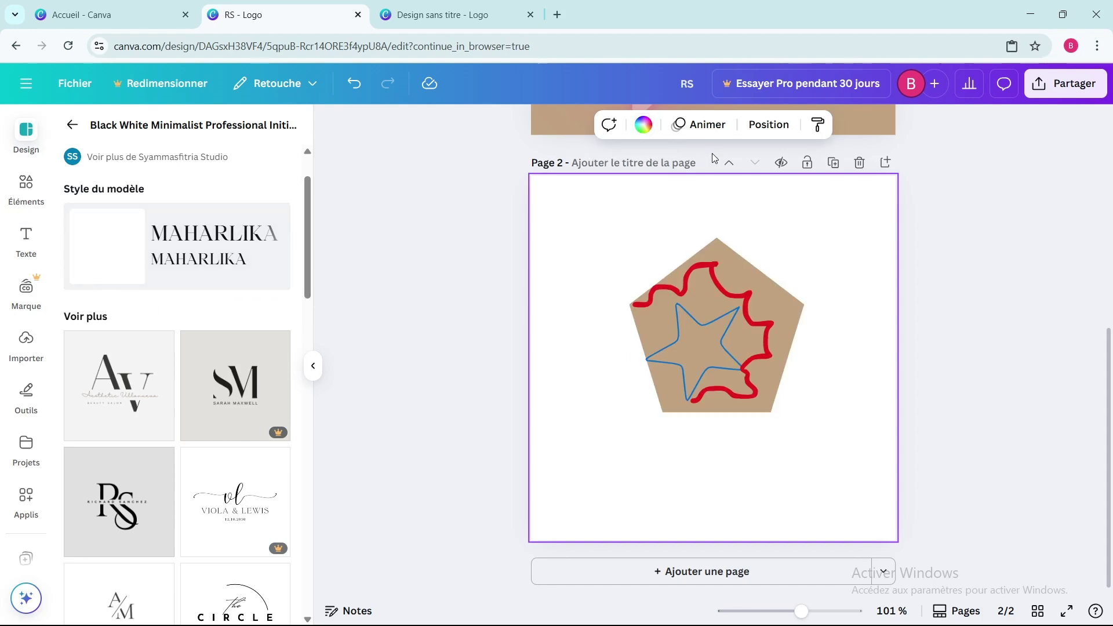
Step: Change the background of page 2 to the bright blue from Palette 3
left_click(643, 124)
scroll(204, 321, "down", 2)
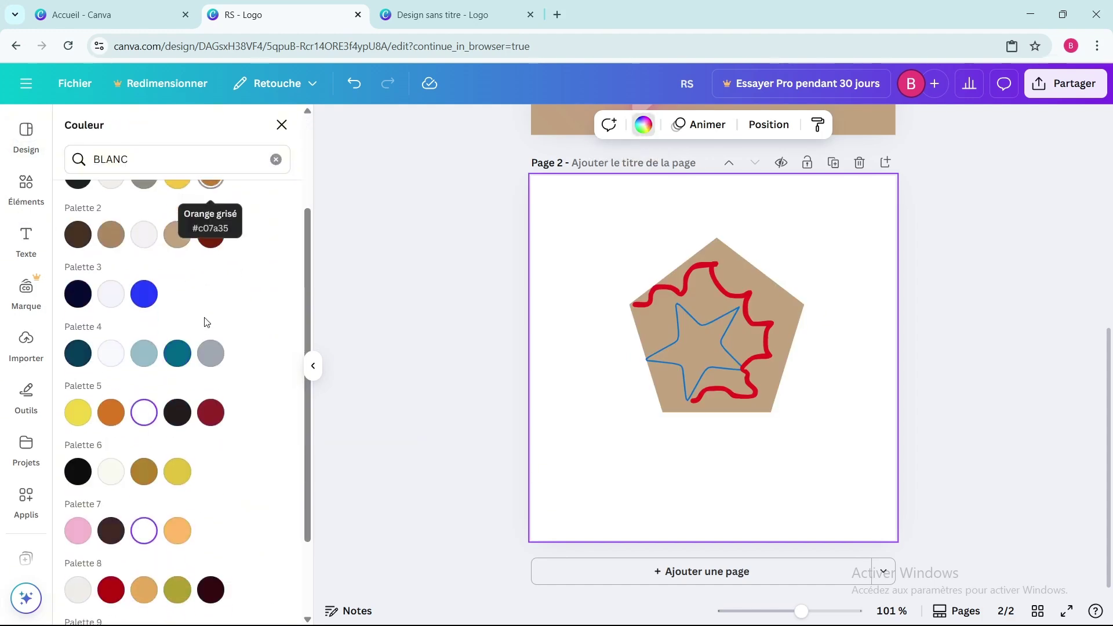
left_click(141, 296)
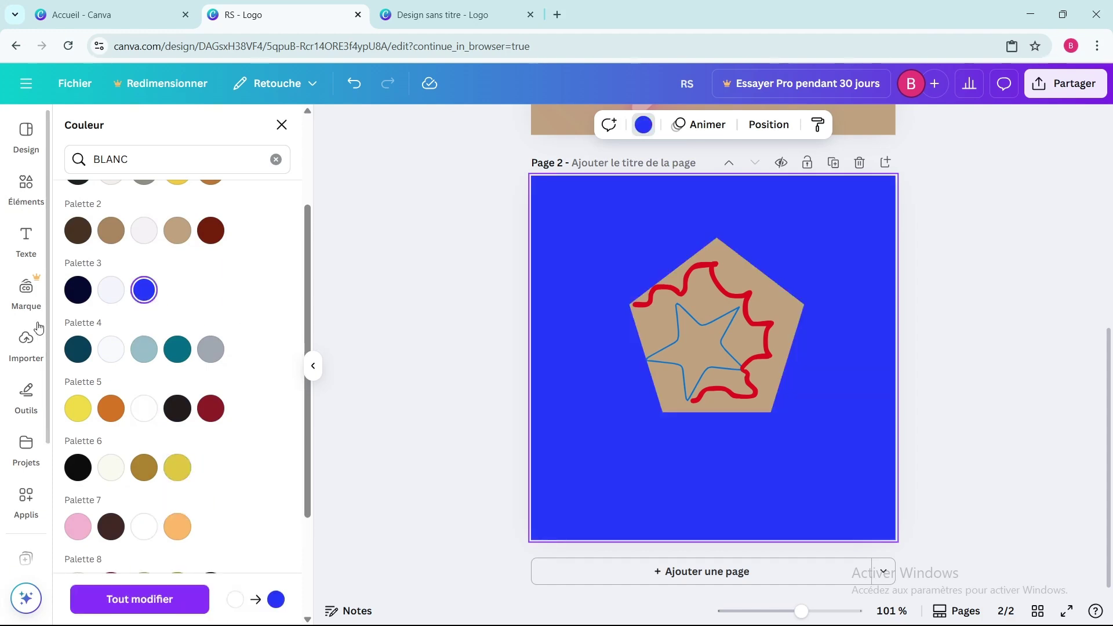
Step: Add a text box over the pentagon on page 2, enlarge it to font size 11.7 and replace its text with "DM"
left_click(33, 239)
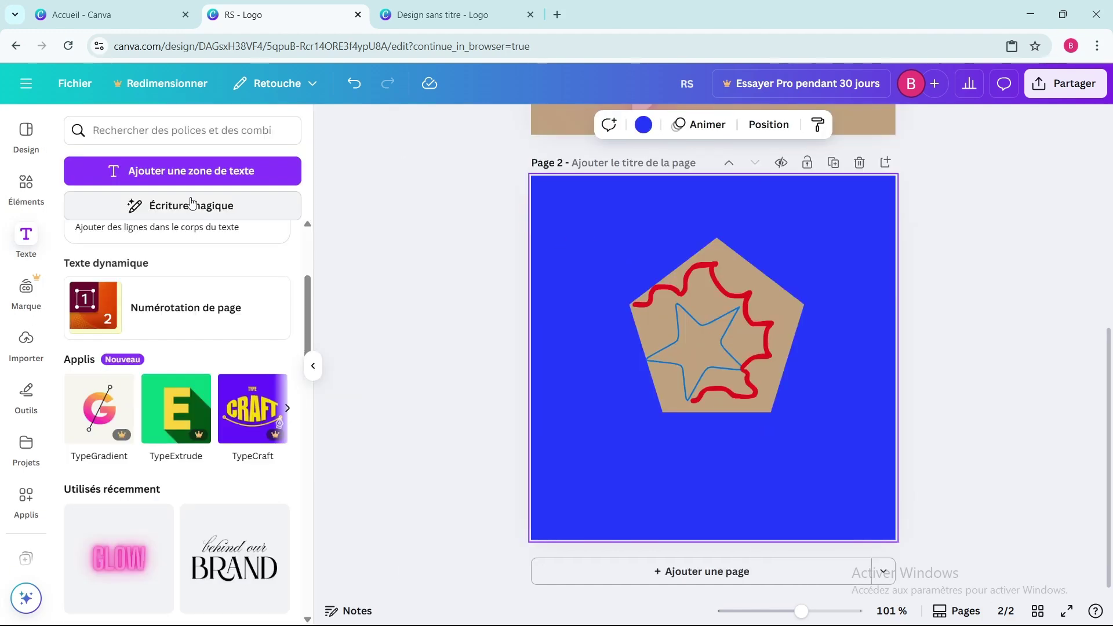
scroll(191, 358, "down", 1)
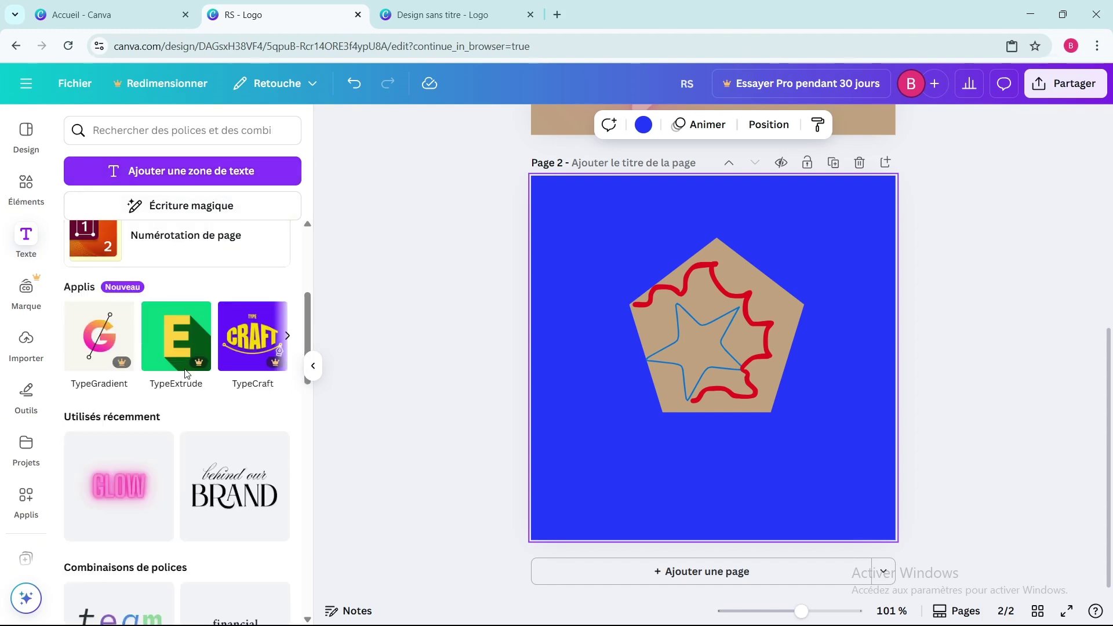
scroll(271, 363, "down", 2)
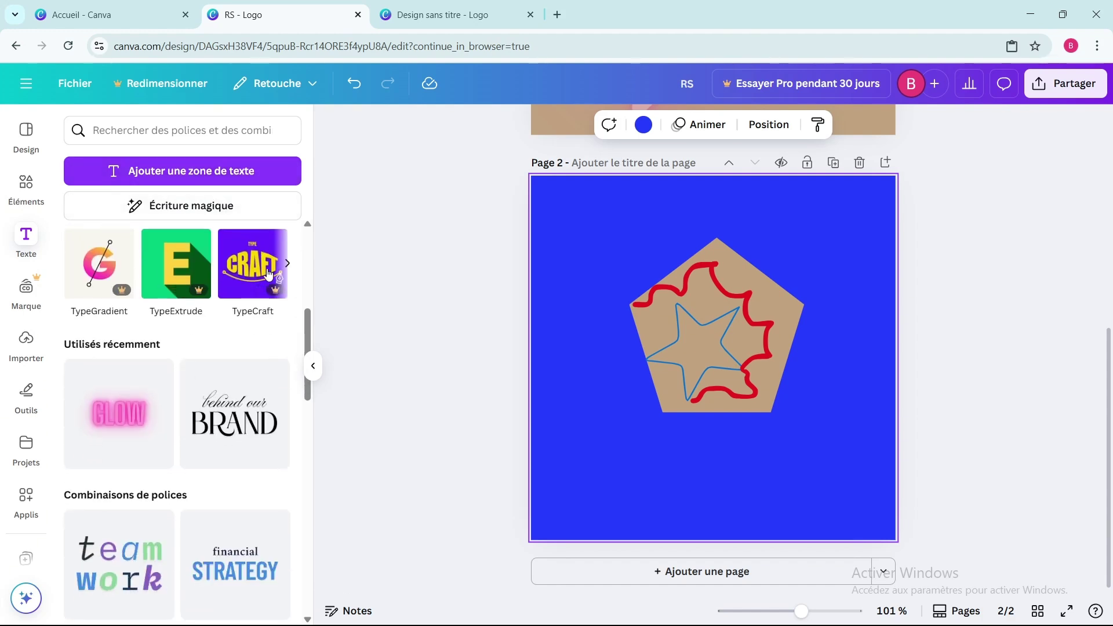
scroll(267, 277, "up", 1)
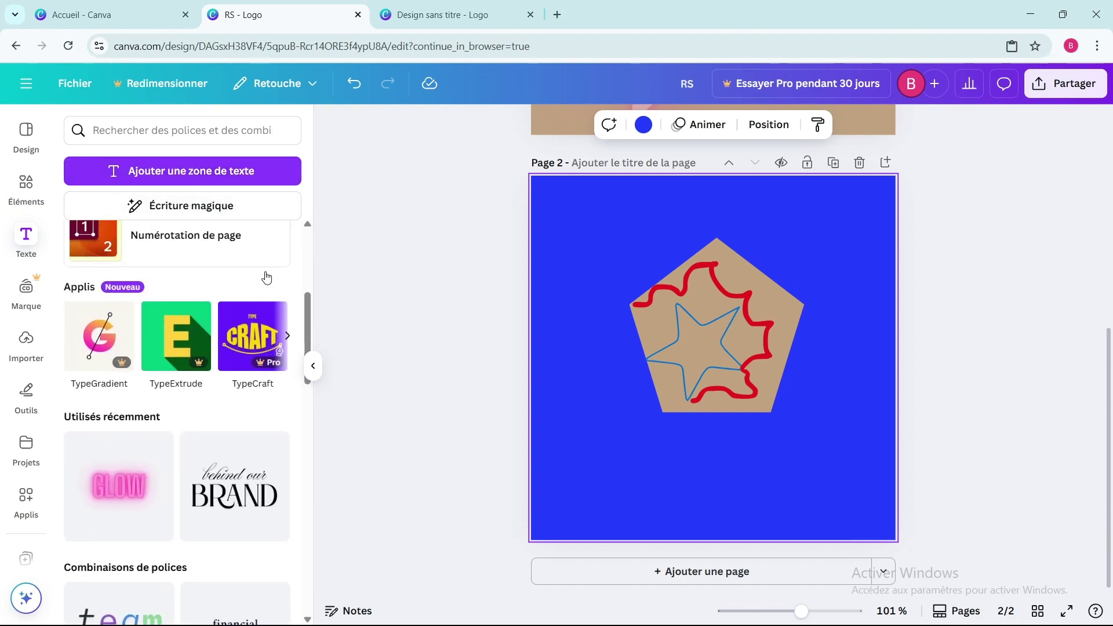
left_click(213, 174)
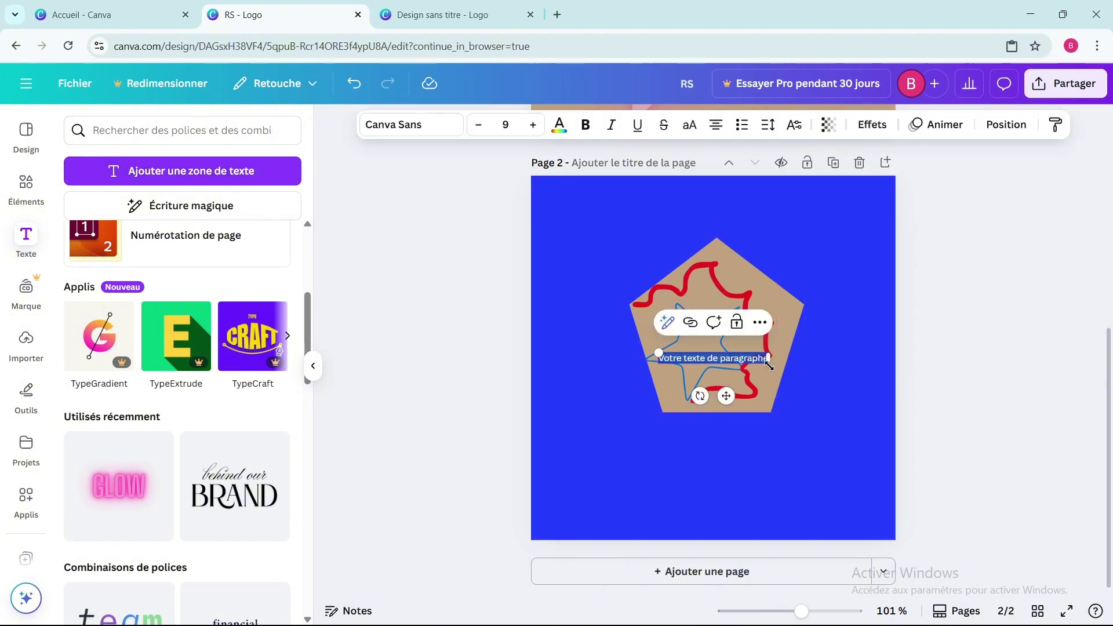
left_click_drag(769, 362, 783, 336)
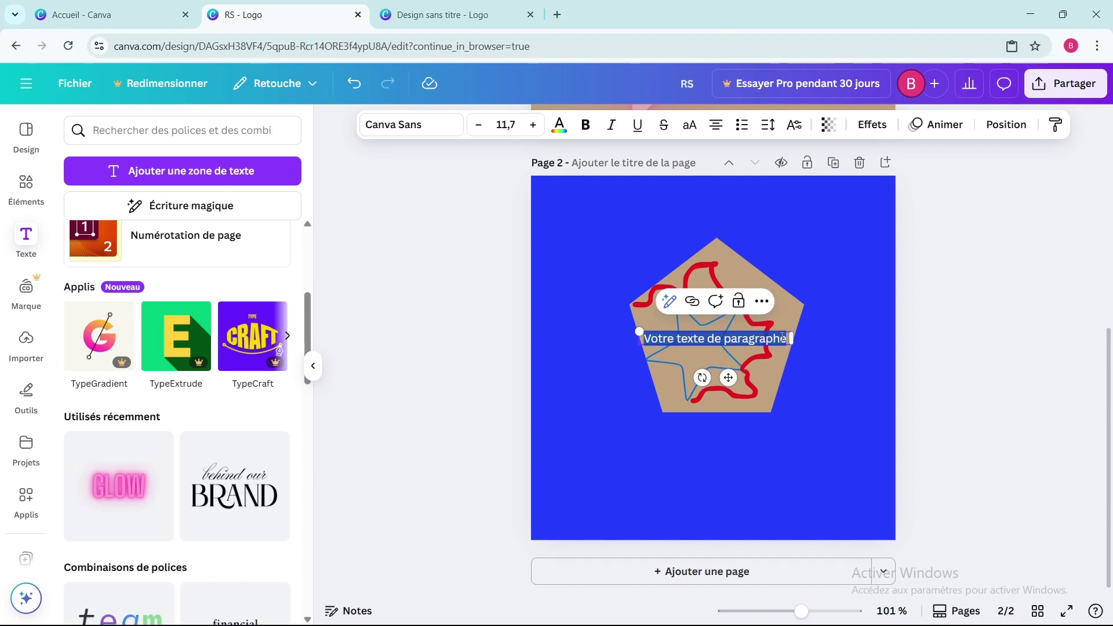
type("DM")
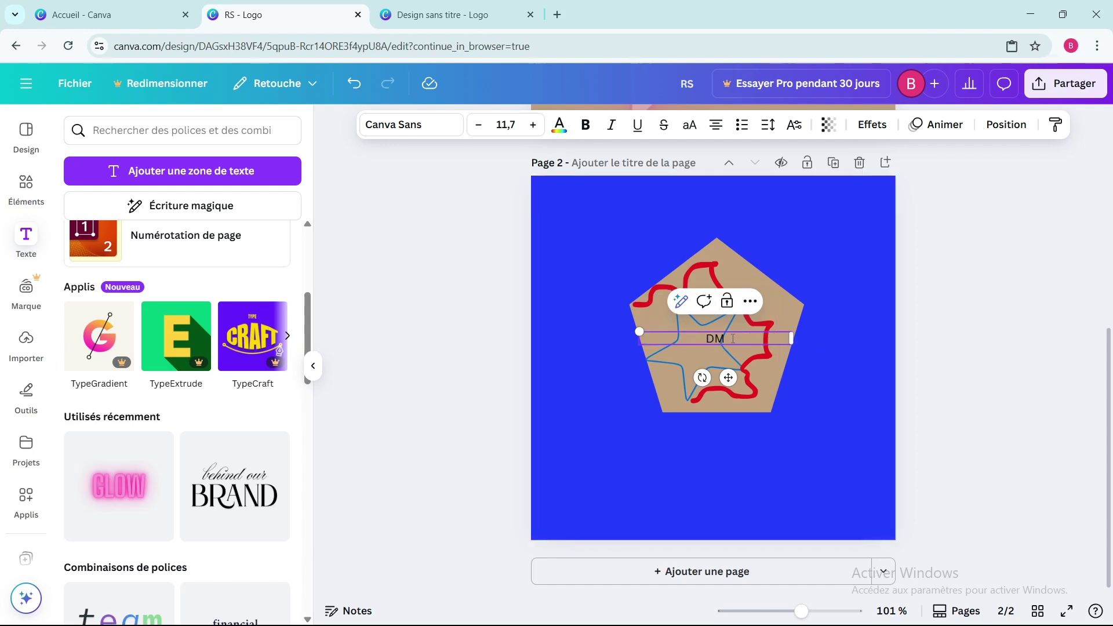
Step: Increase the font size of the DM text to 66.7
left_click(533, 125)
left_click(533, 125)
left_click(533, 124)
left_click(533, 125)
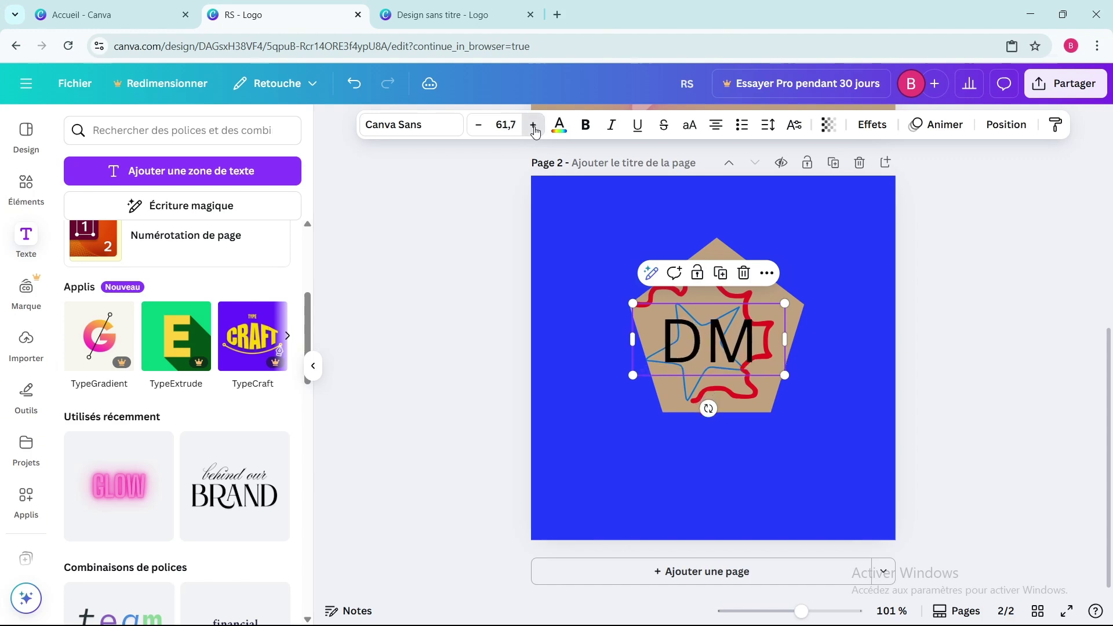
left_click(533, 125)
left_click(533, 124)
left_click(533, 125)
left_click(532, 124)
key("Return")
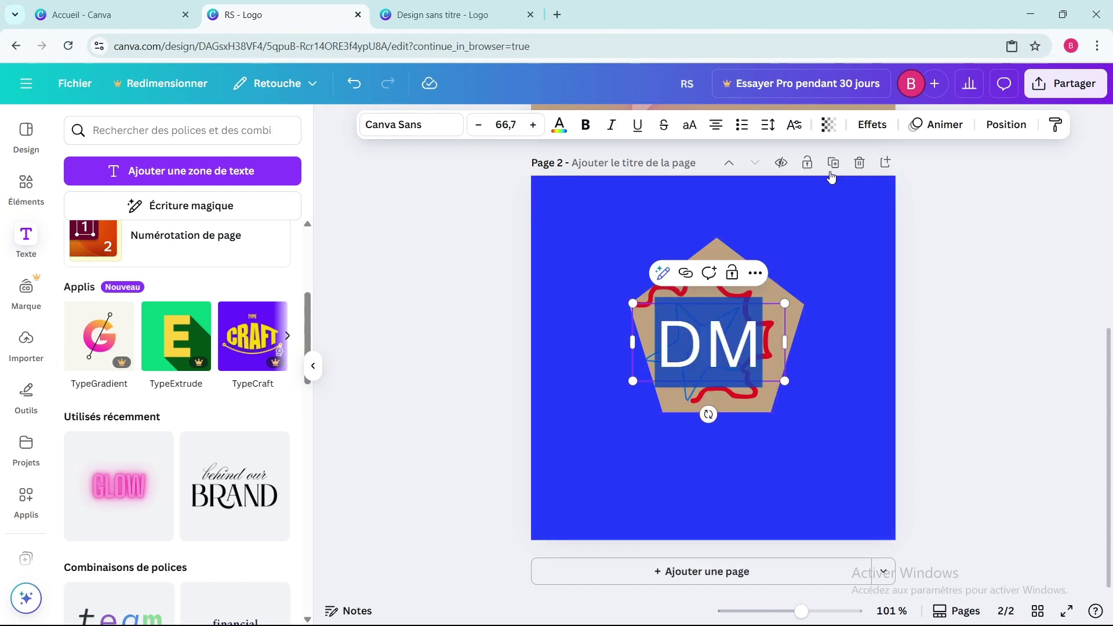
Step: Set the transparency of the DM text to 37
left_click(830, 124)
left_click_drag(835, 192, 797, 186)
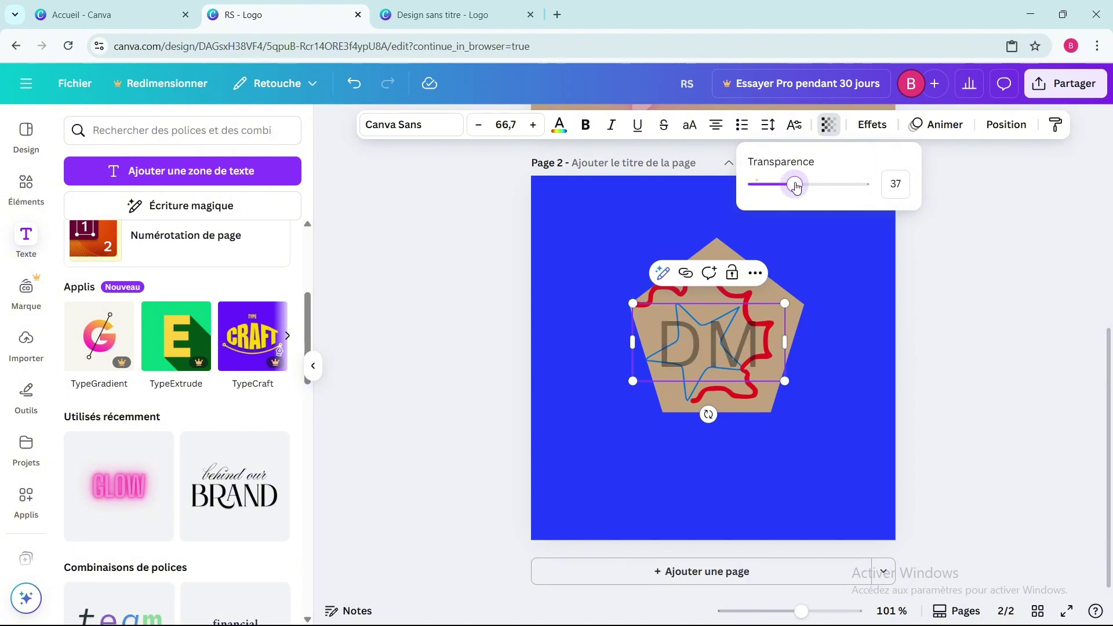
left_click(847, 307)
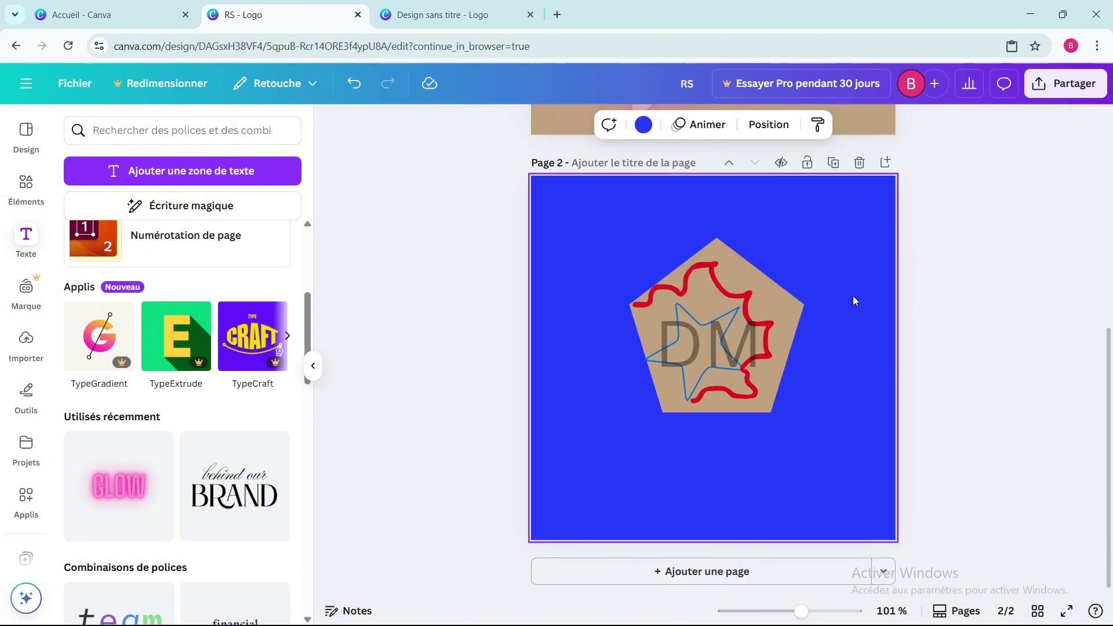
Step: Open the download settings for the two-page logo design
left_click(1074, 87)
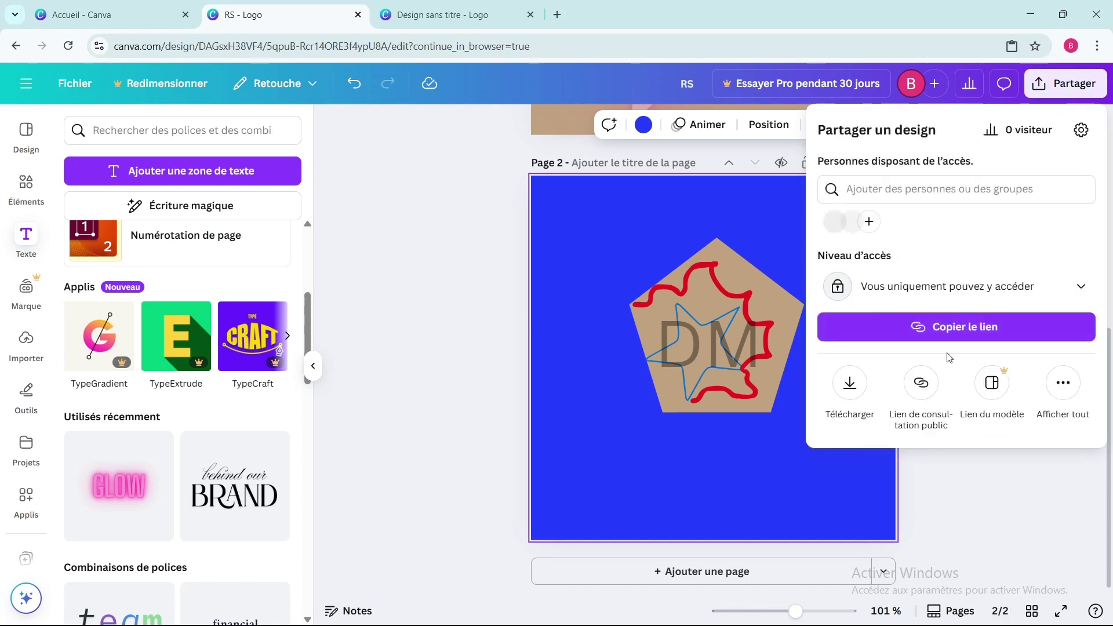
left_click(837, 384)
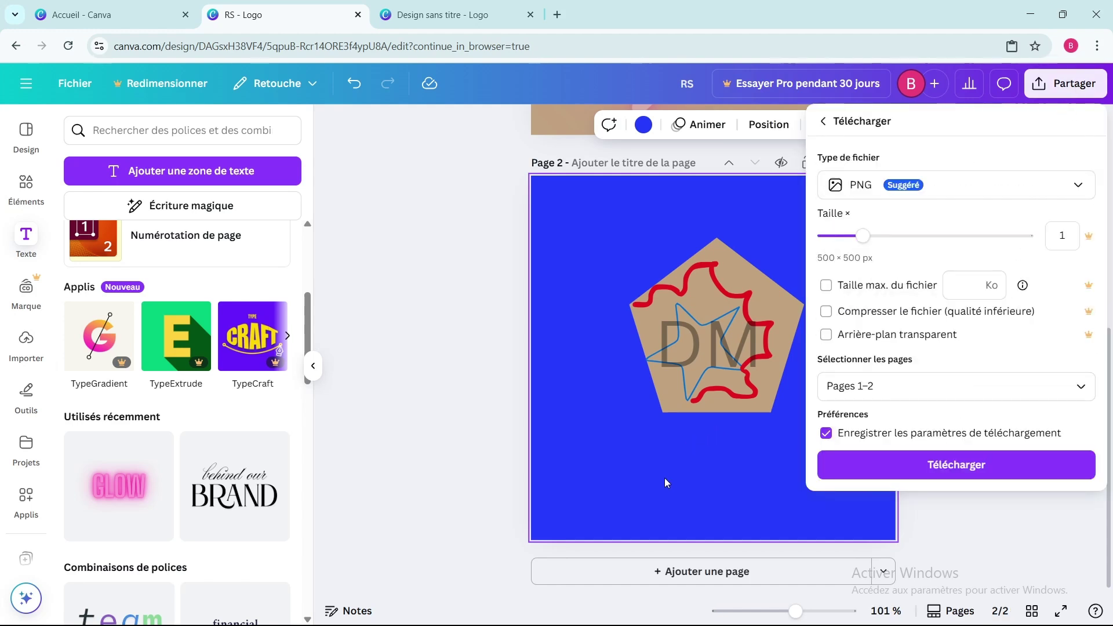